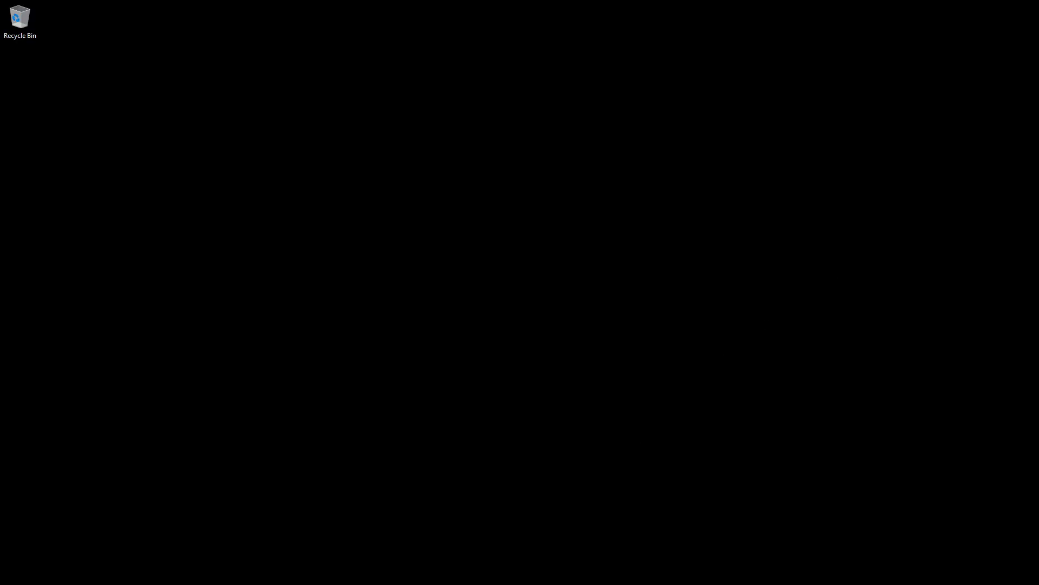
Step: Examine the wallet and certificate files in the clientWallet folder and the configuration files in its parent admin folder
key(alt+Tab)
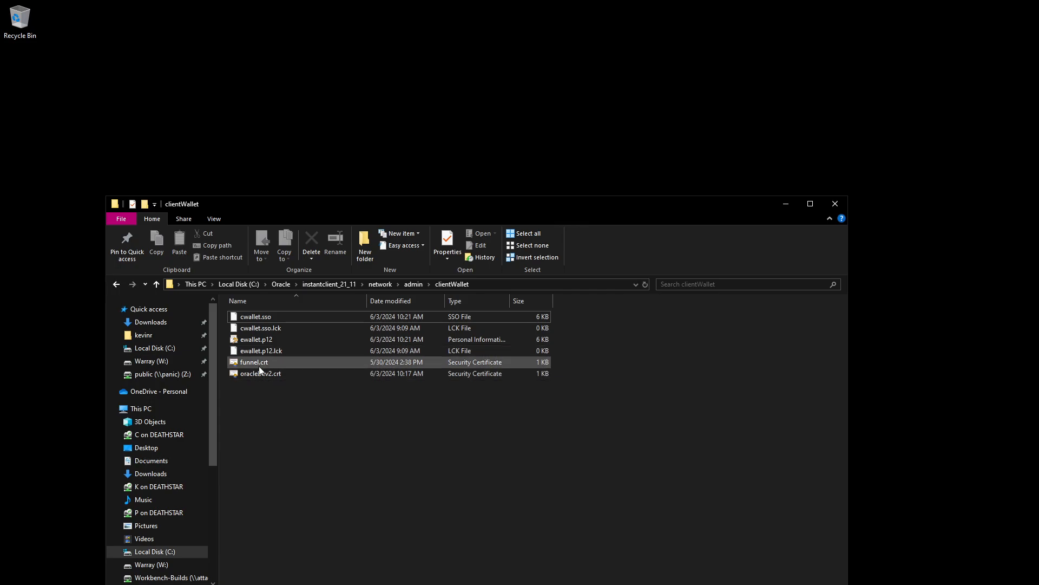
mouse_move(298, 360)
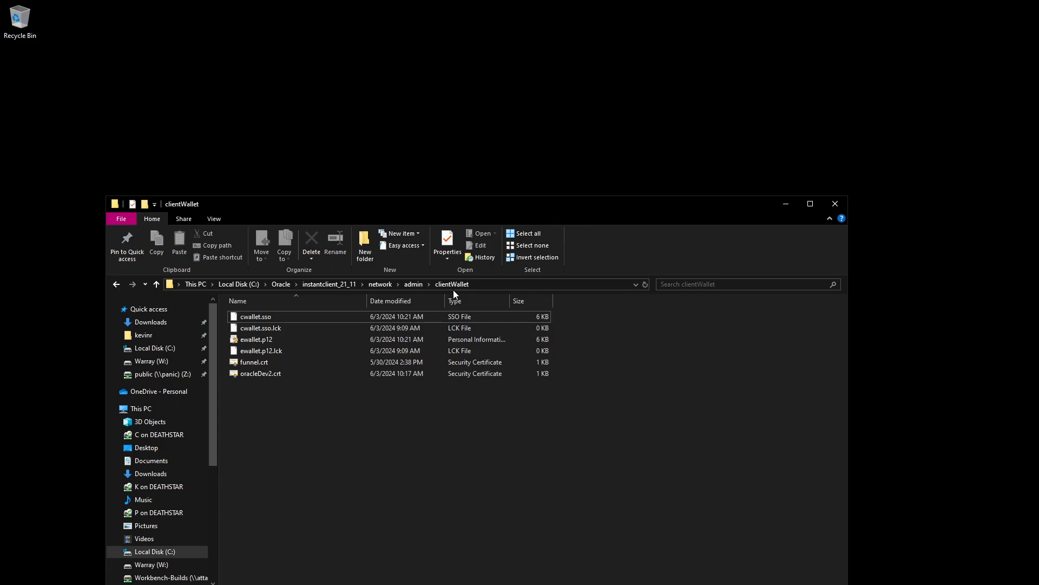
click(413, 283)
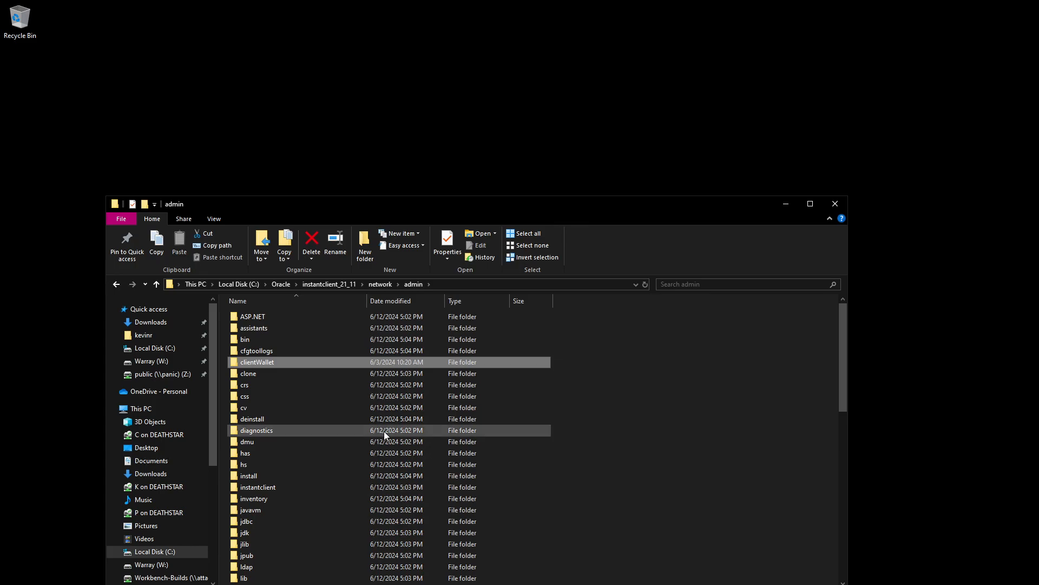
scroll(385, 431, down, 12)
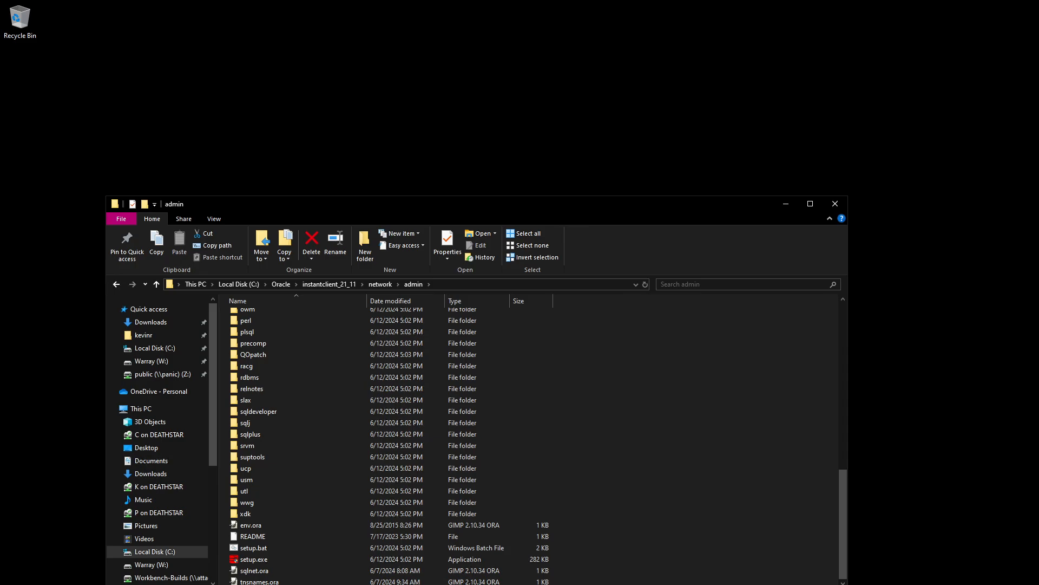
Step: Switch to Notepad++, maximize it, and examine the FREE and FREE_SSL entries in tnsnames.ora
key(alt+Tab)
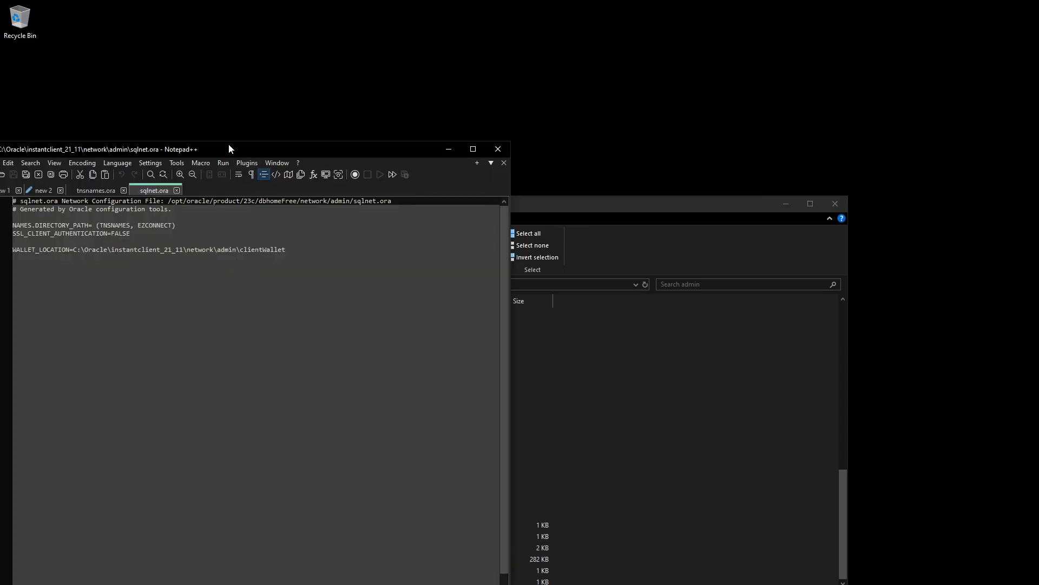
drag(223, 153, 464, 152)
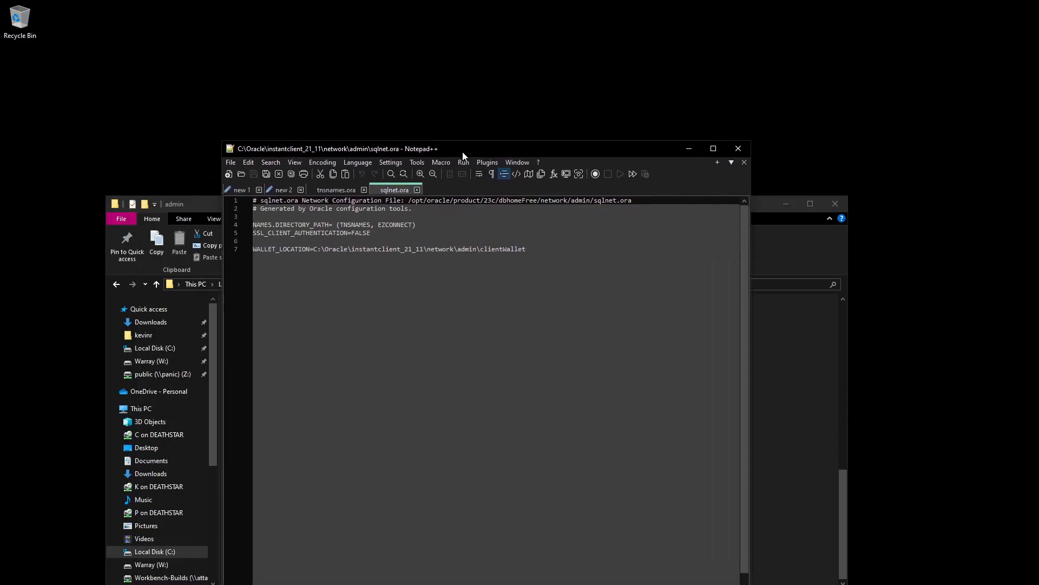
click(714, 149)
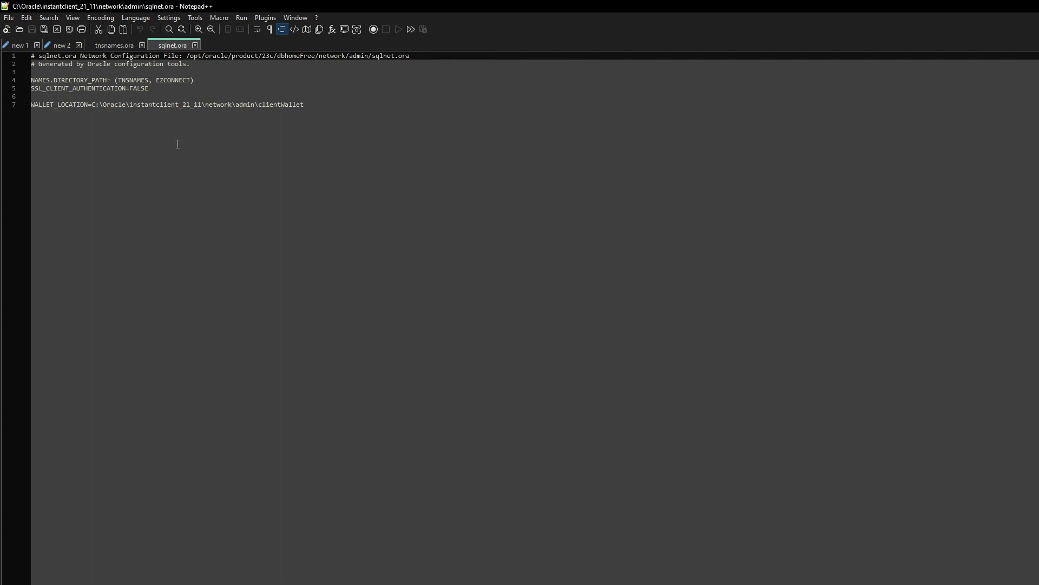
click(118, 46)
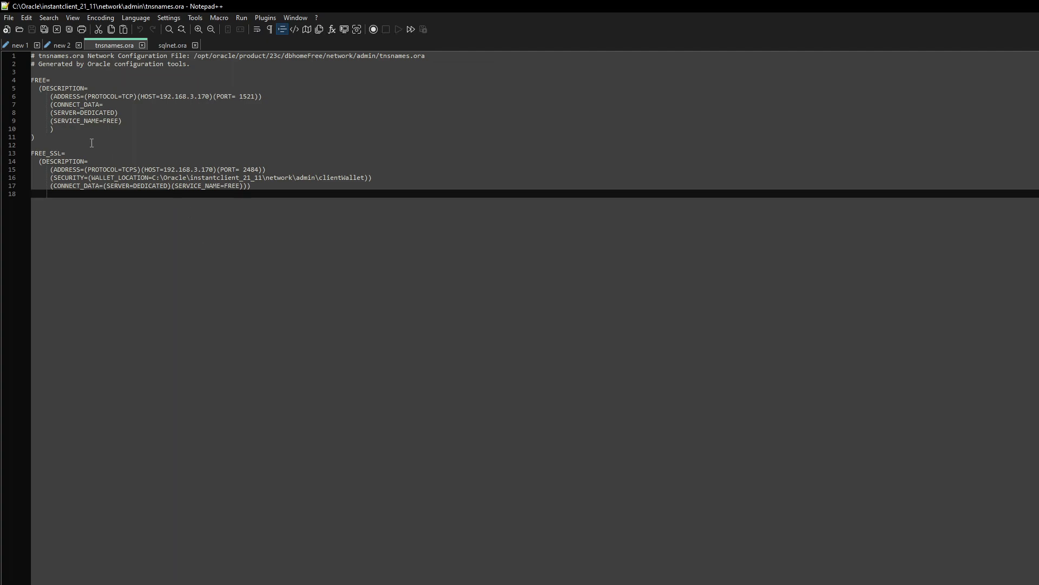
drag(46, 140, 24, 79)
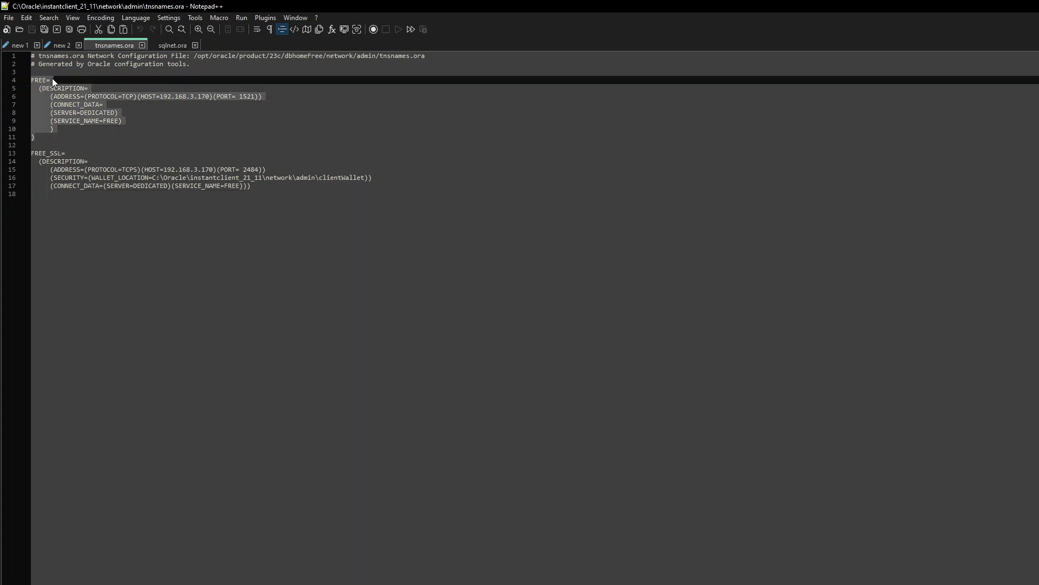
drag(65, 199, 17, 151)
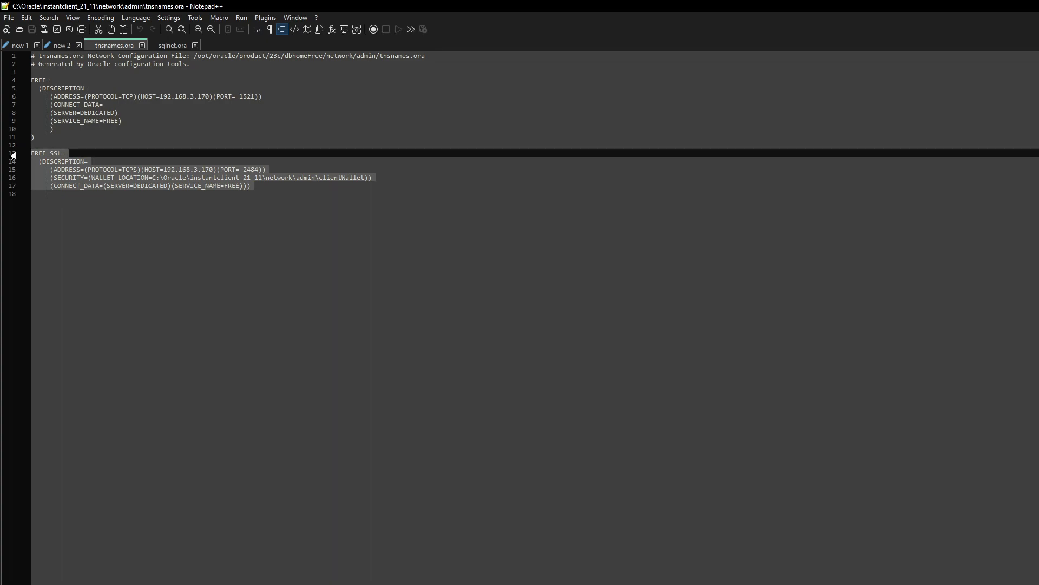
click(110, 208)
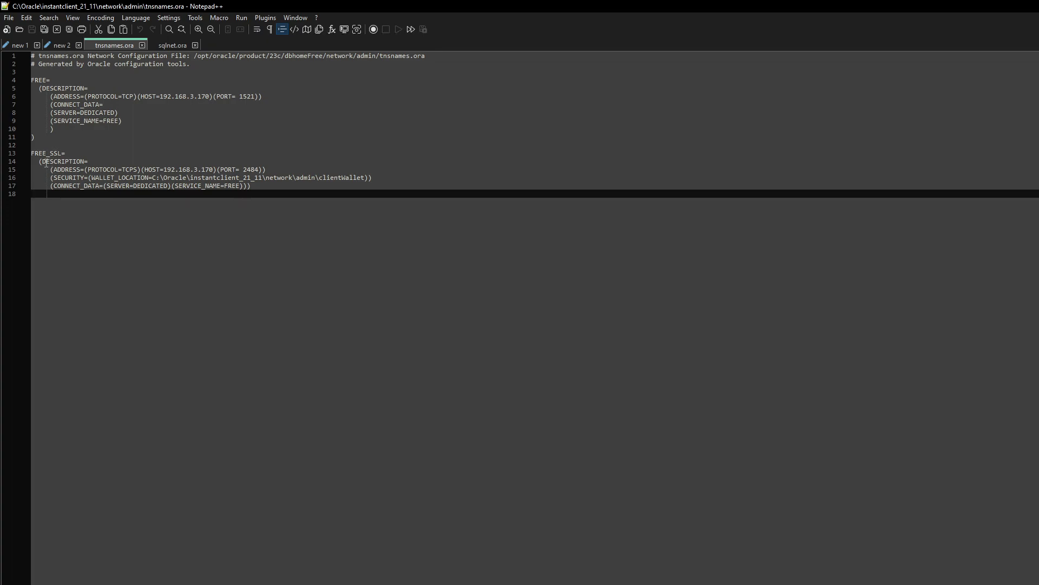
Step: Review the protocol, port, wallet location and connect data of the FREE_SSL entry in tnsnames.ora
drag(58, 170, 139, 170)
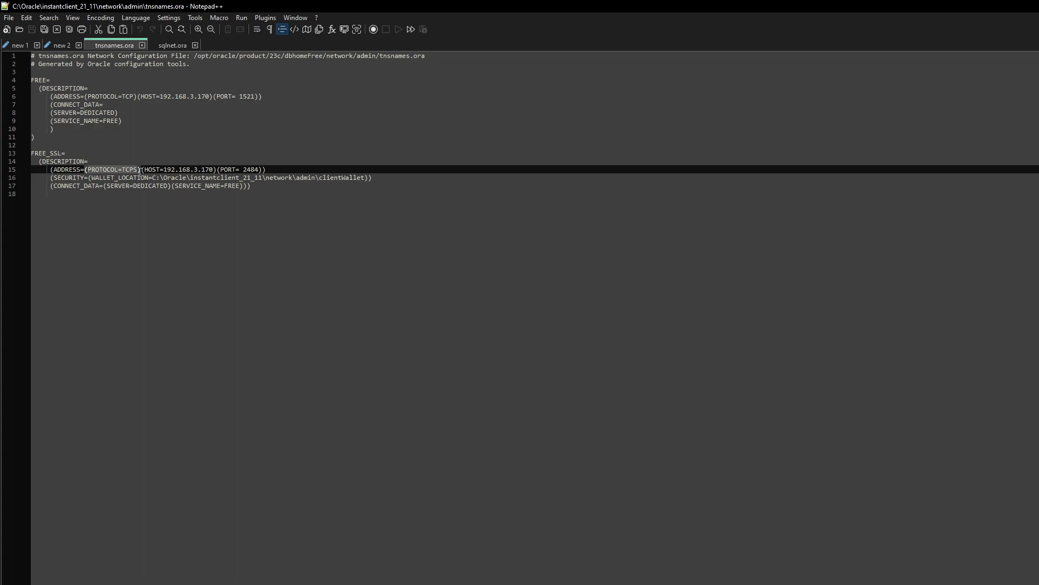
drag(145, 169, 262, 170)
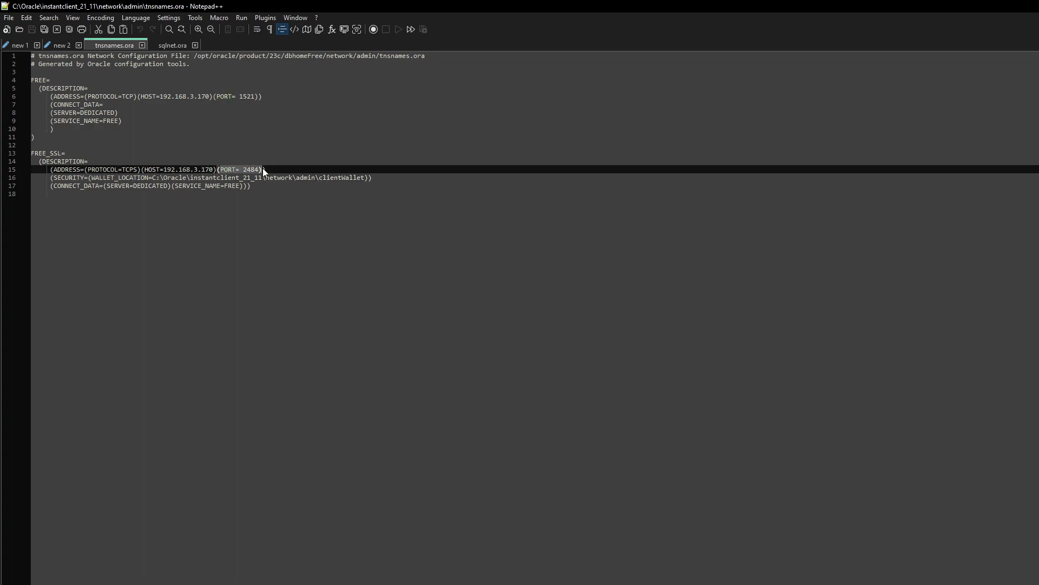
drag(53, 177, 155, 180)
click(326, 178)
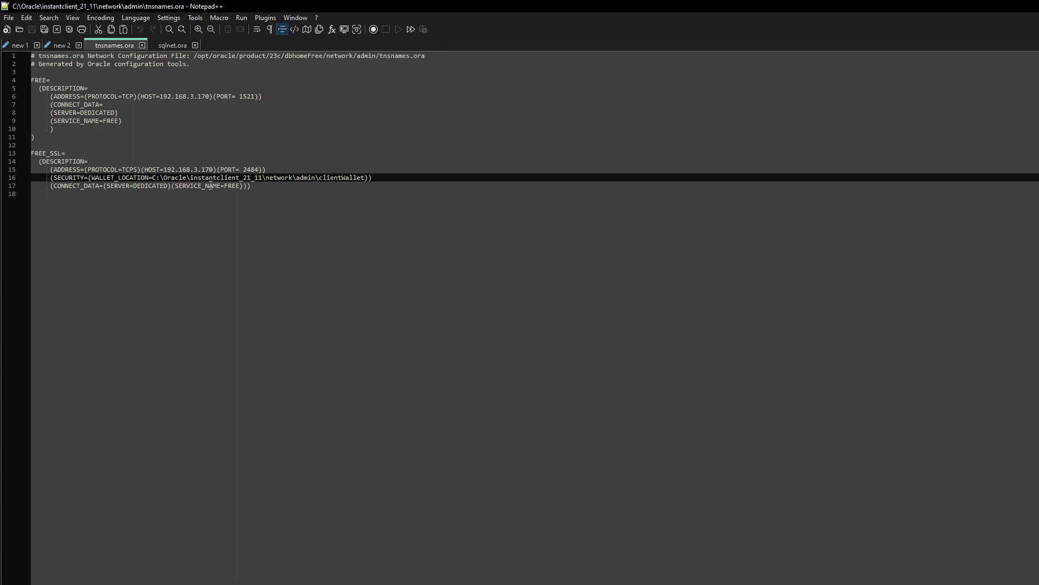
click(258, 186)
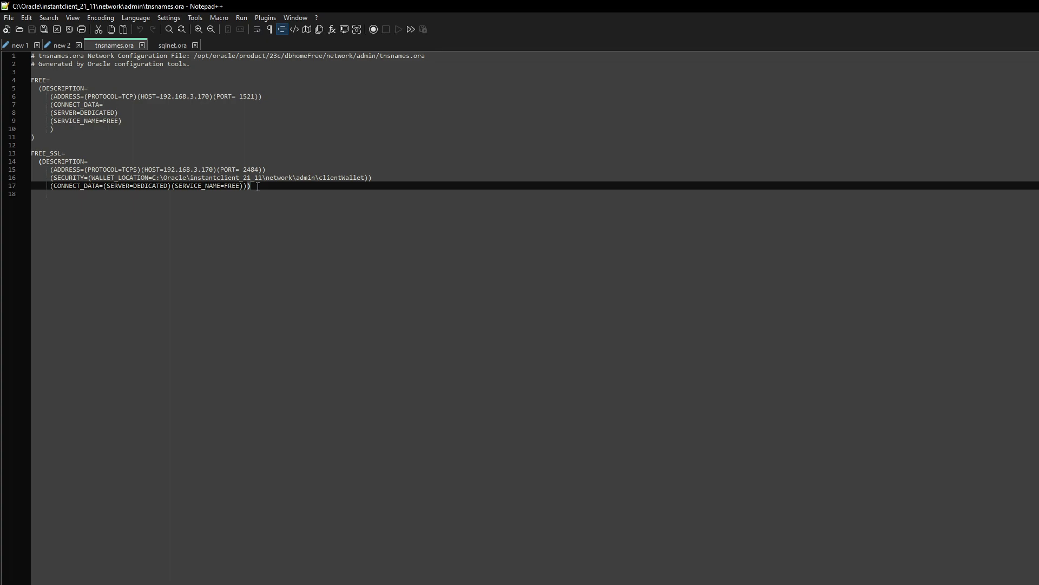
drag(257, 186, 48, 157)
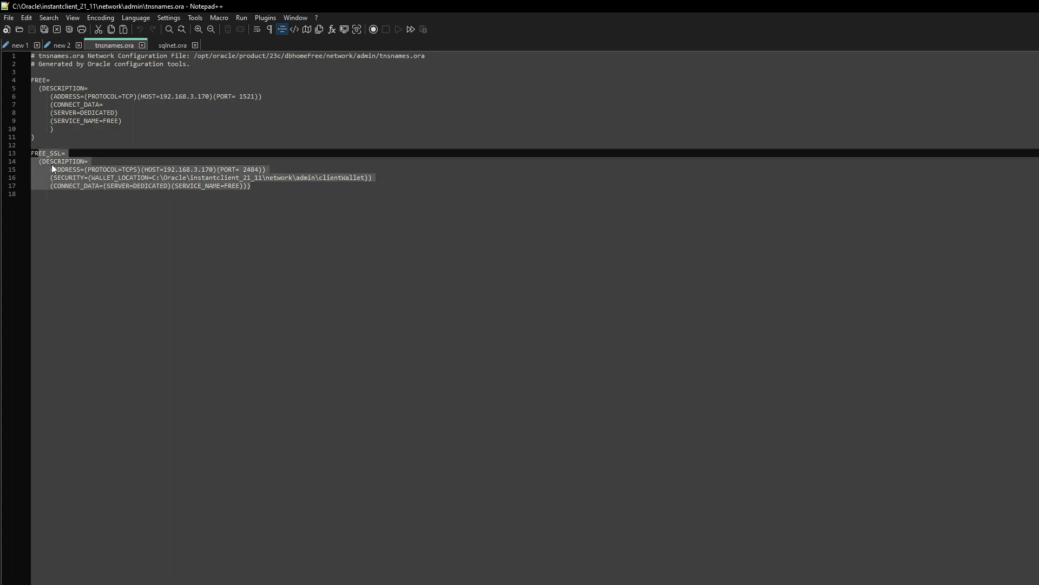
click(266, 192)
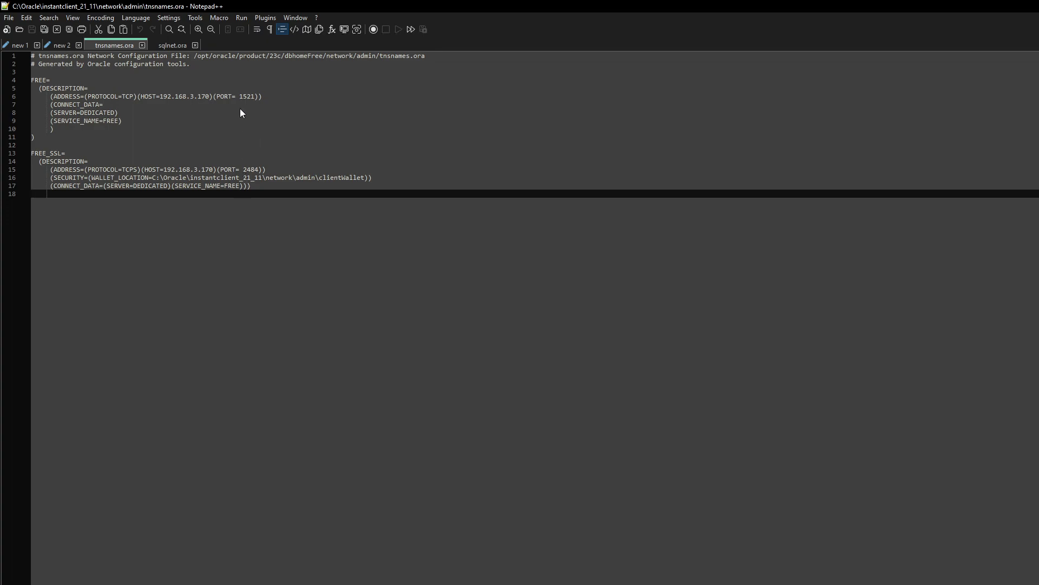
Step: Review the SSL client authentication and wallet location settings in sqlnet.ora, return to tnsnames.ora, and minimize the open windows
click(173, 46)
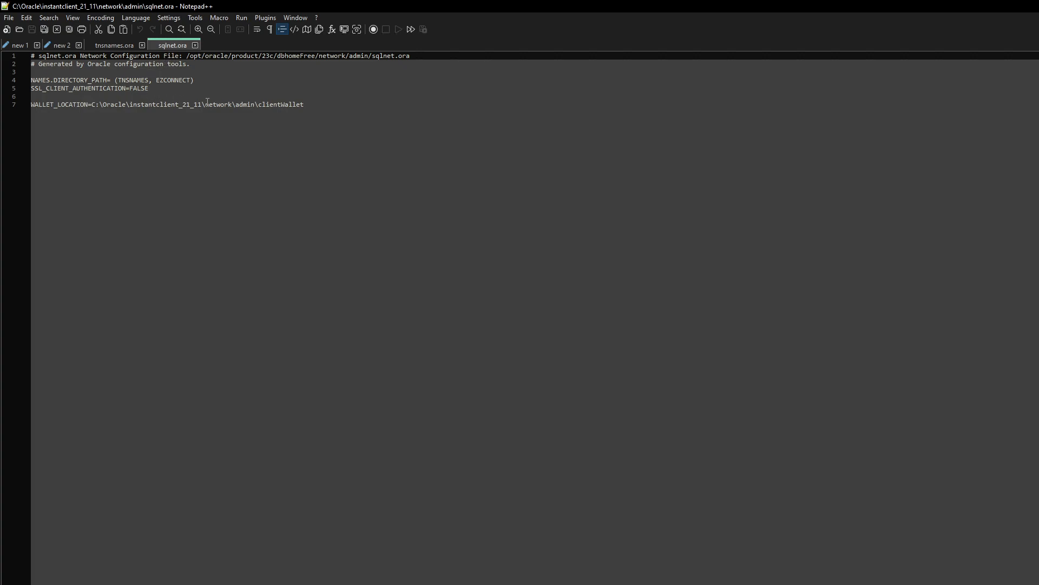
drag(320, 106, 18, 91)
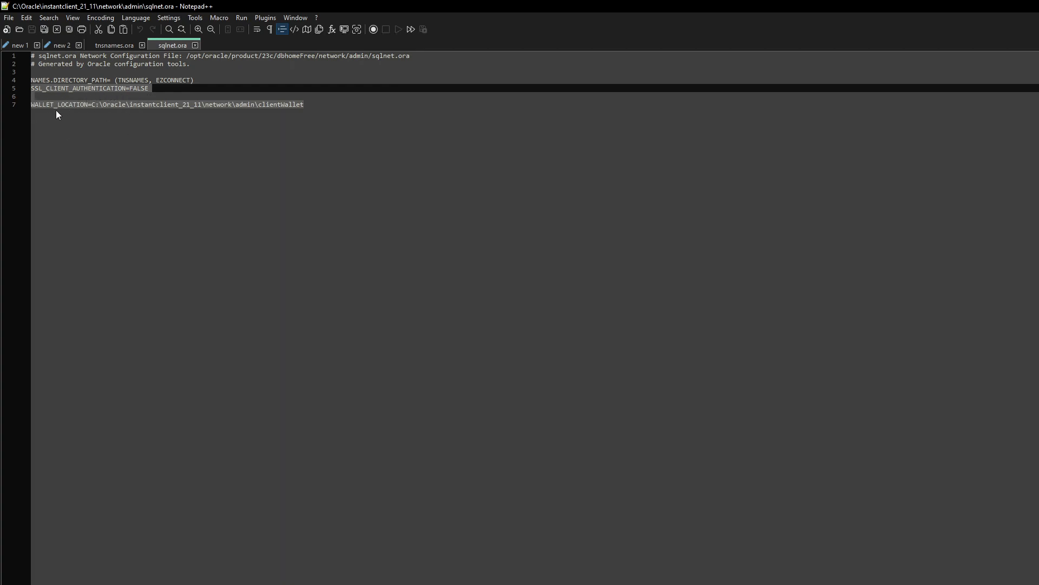
click(164, 119)
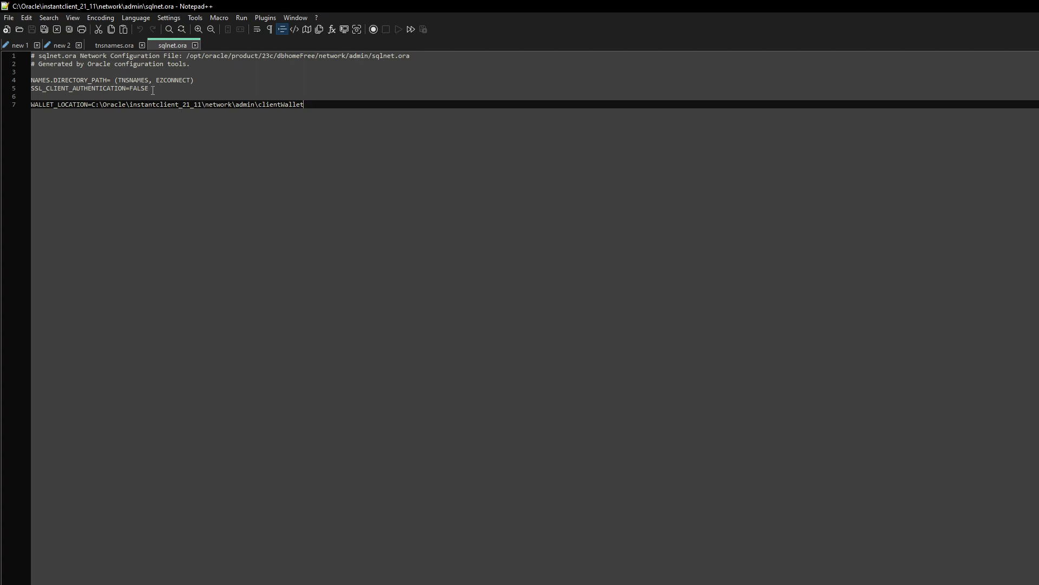
click(109, 46)
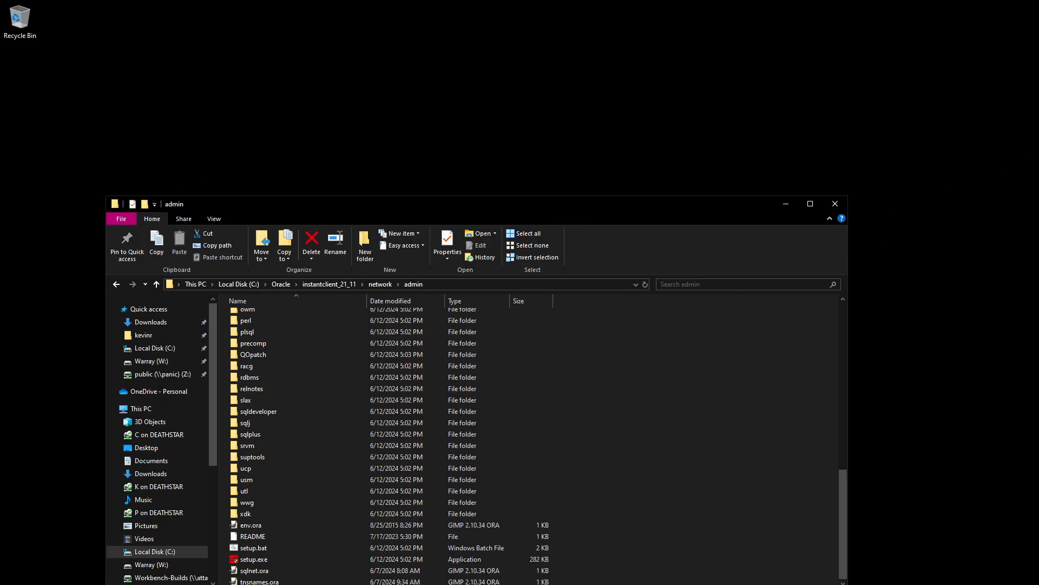
click(786, 204)
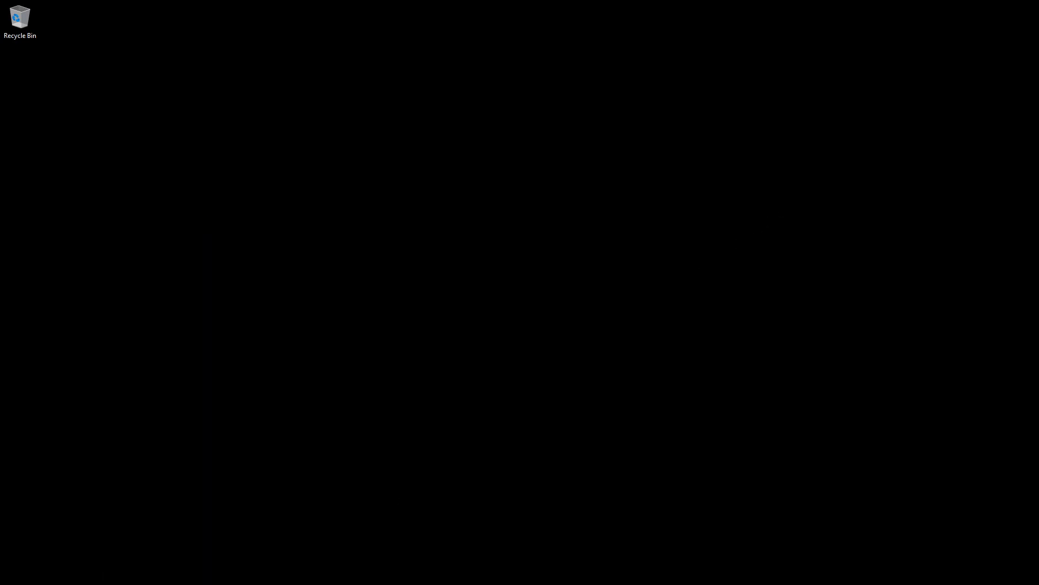
Step: Open the 64-bit ODBC Data Source Administrator and display the system data sources
key(super+s)
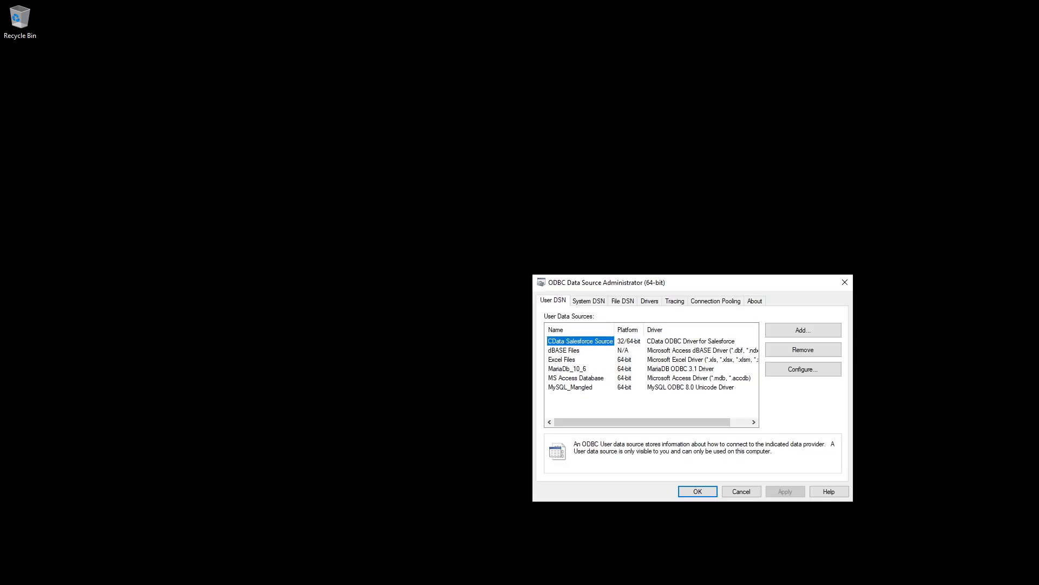
click(595, 302)
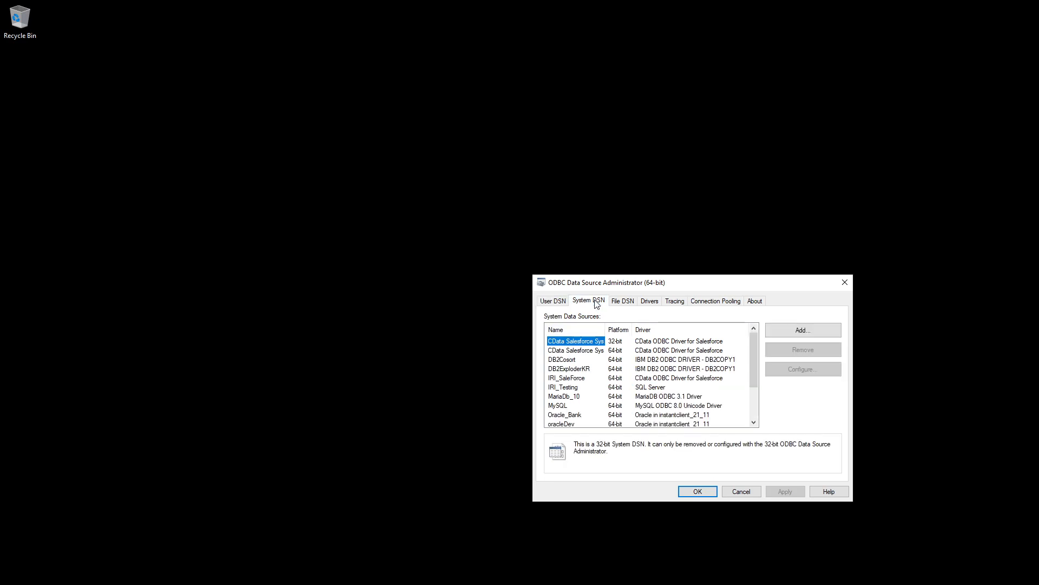
click(552, 305)
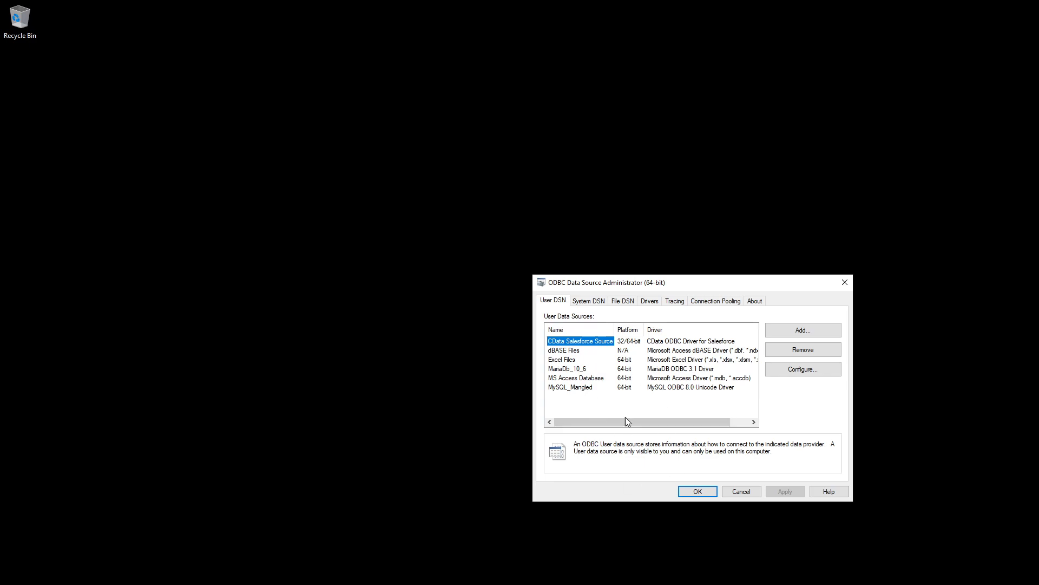
click(588, 302)
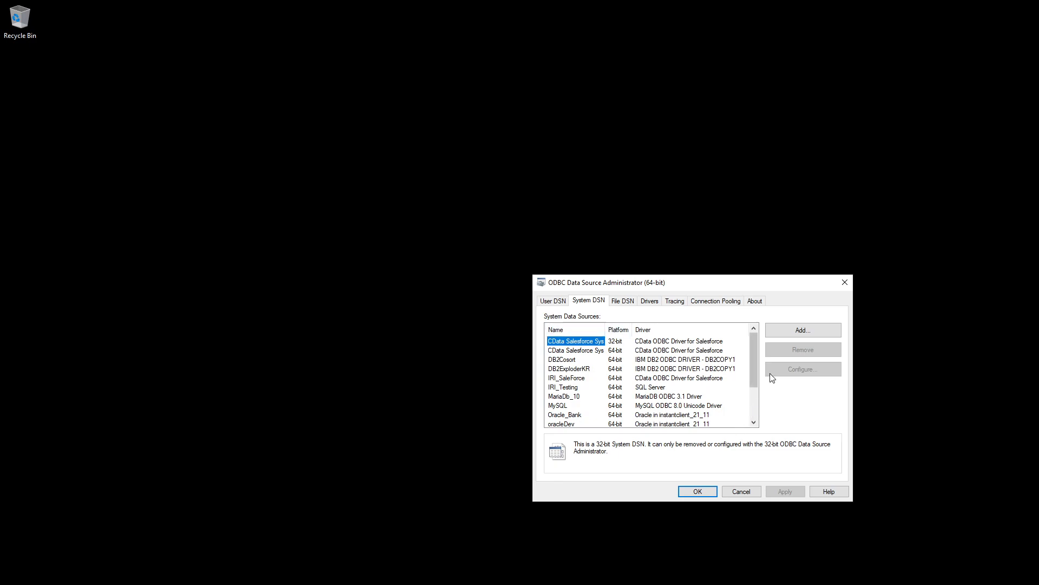
Step: Add a system data source using the Oracle in instantclient_21_11 driver and name it FREE_SSL_YT
click(805, 334)
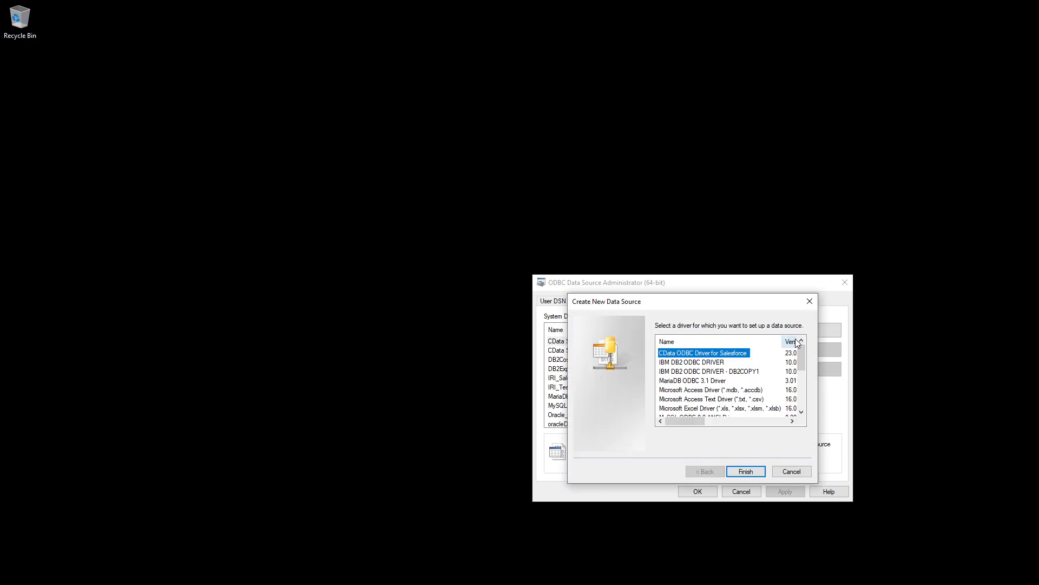
scroll(706, 384, down, 1)
scroll(706, 385, down, 3)
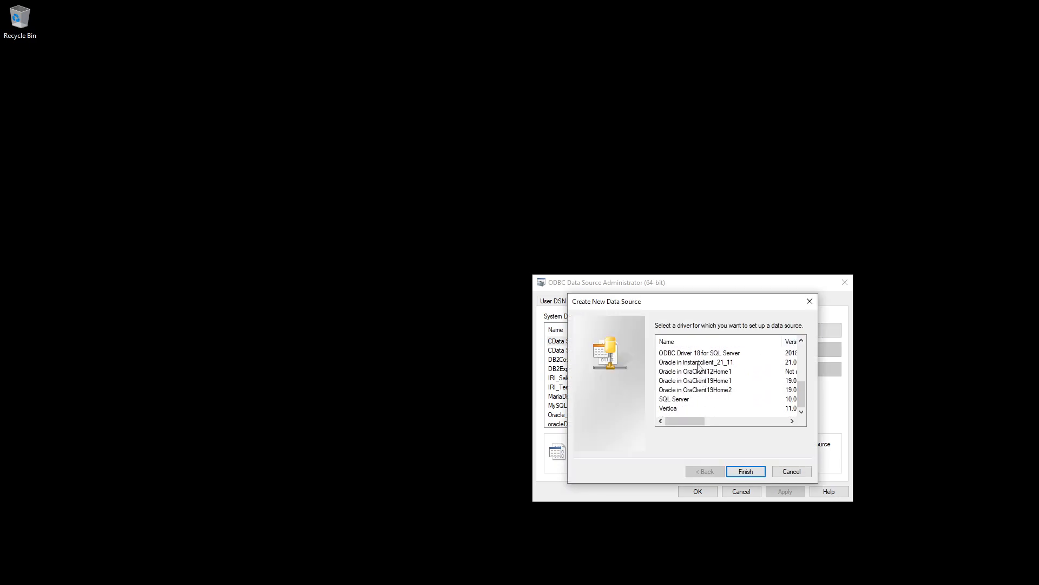
click(701, 362)
click(750, 473)
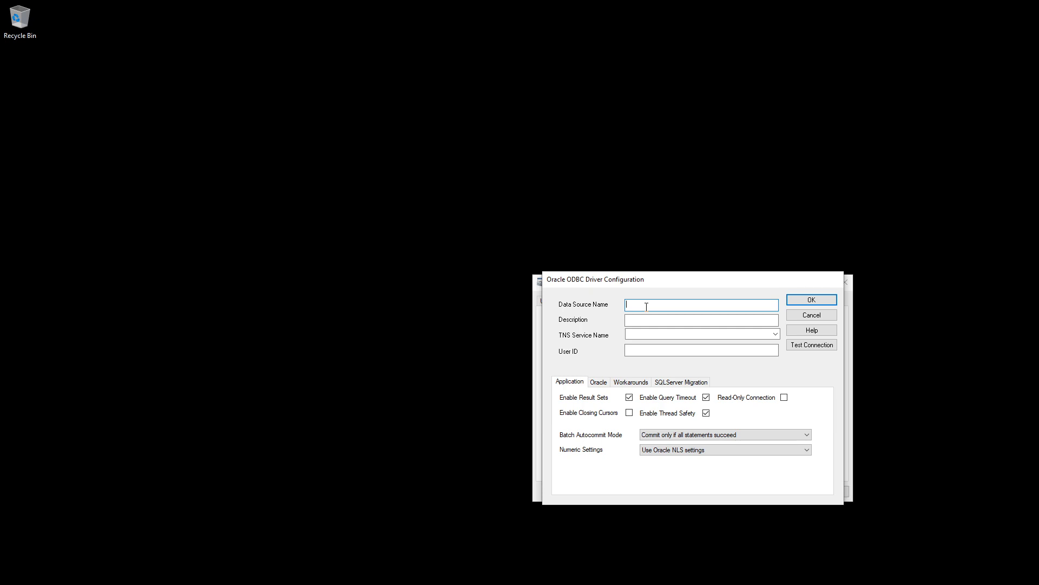
text(FREE_SSL_)
text(YT)
Step: Copy the FREE_SSL entry name from tnsnames.ora in Notepad++ and paste it as the data source's TNS service name
click(657, 333)
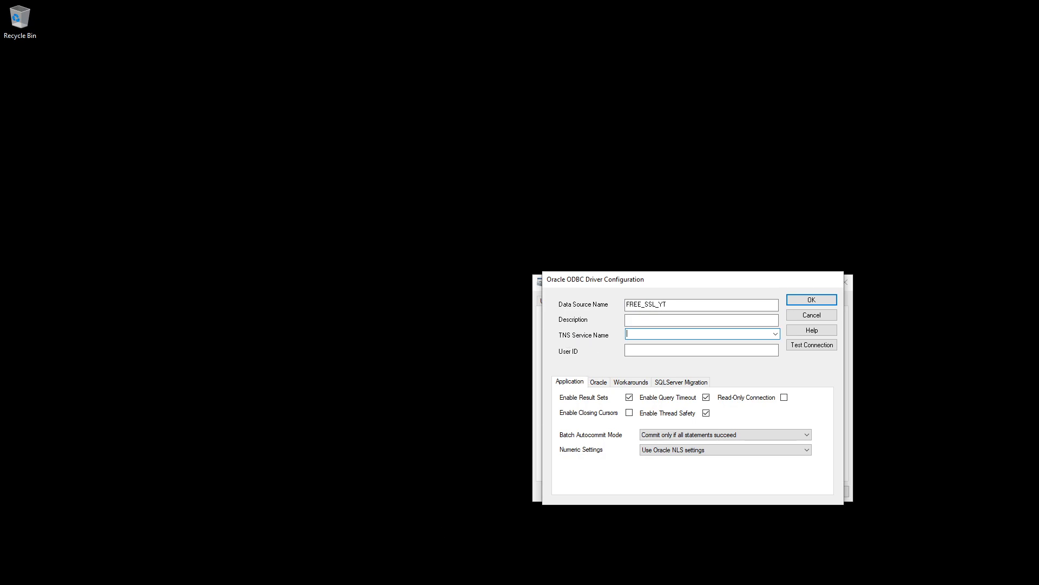
key(alt+Tab)
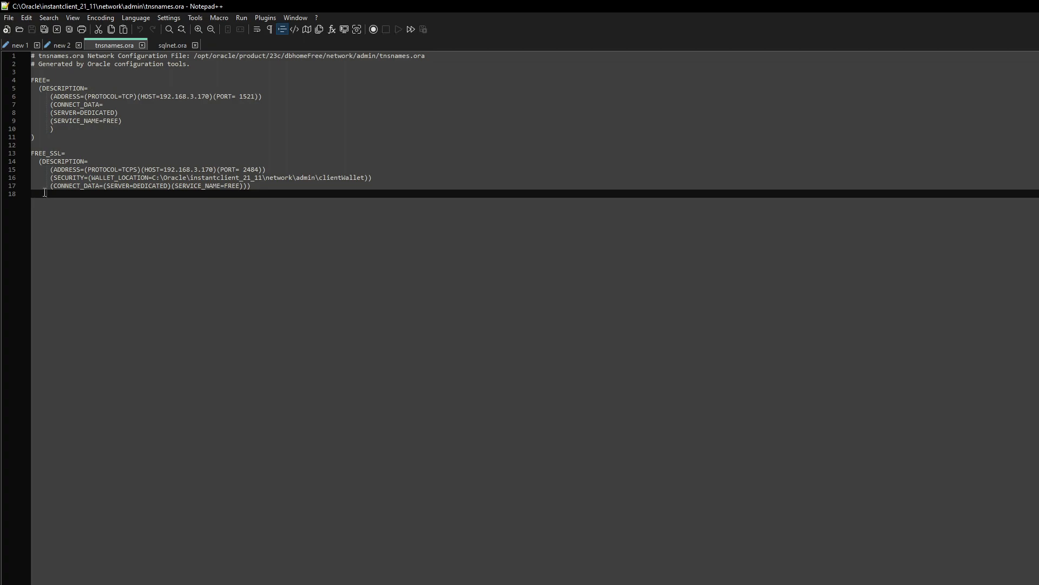
click(49, 160)
click(61, 153)
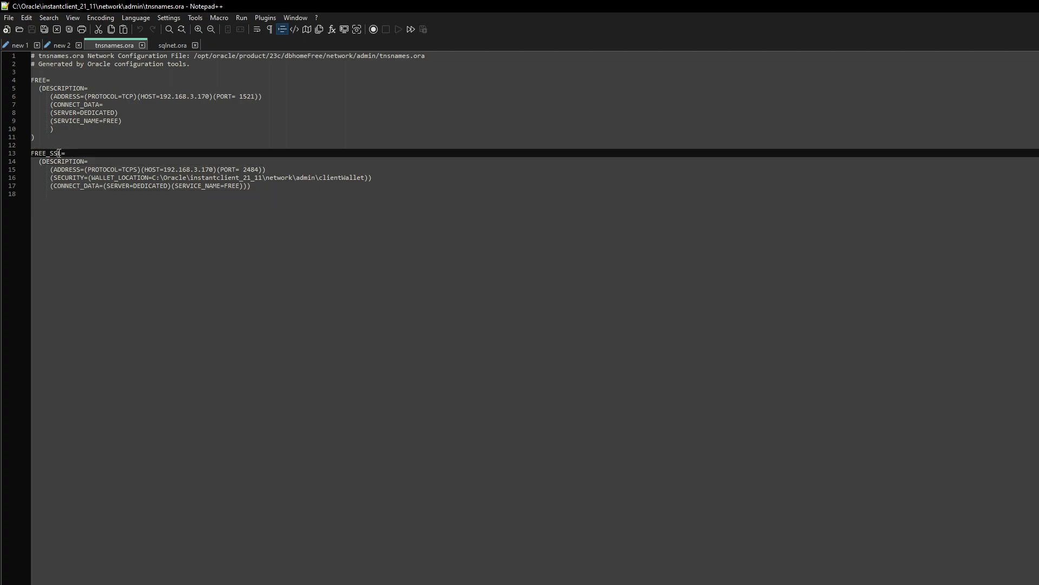
drag(62, 154, 29, 154)
key(ctrl+c)
click(1038, 6)
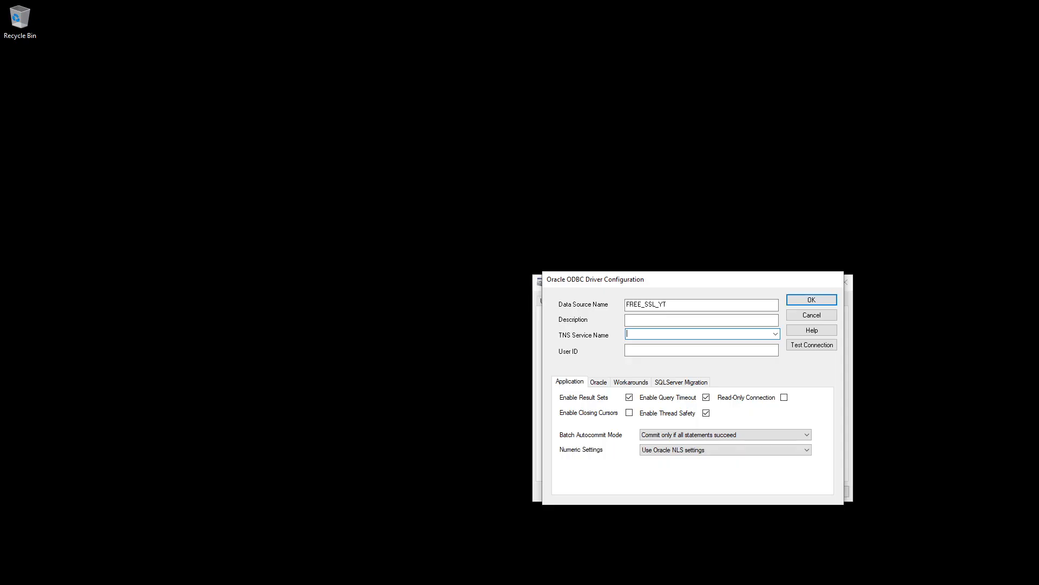
key(ctrl+v)
Step: Set the data source's user ID to IRI and test the connection using the account password
click(661, 351)
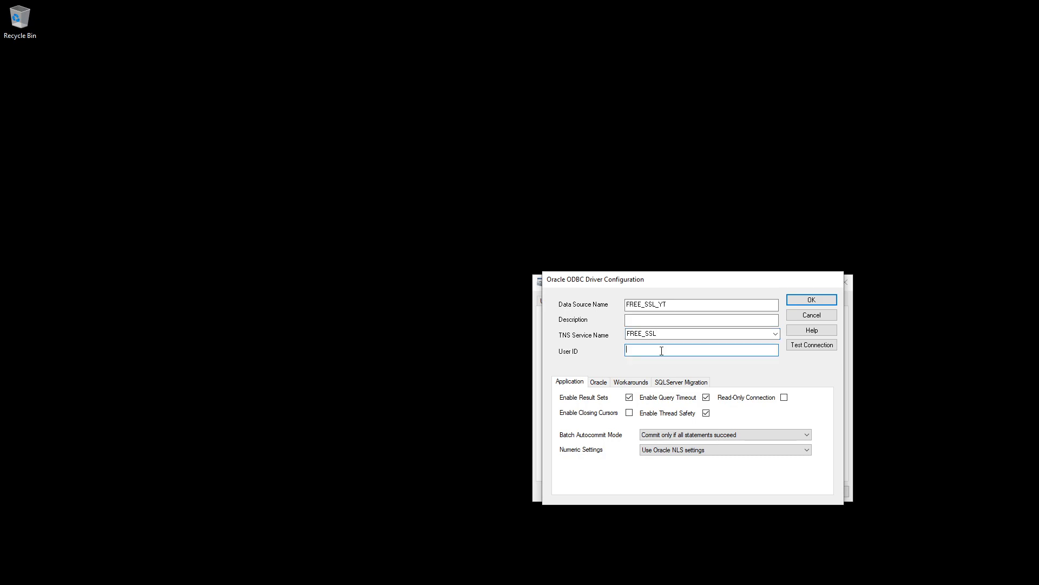
text(IRI)
click(812, 349)
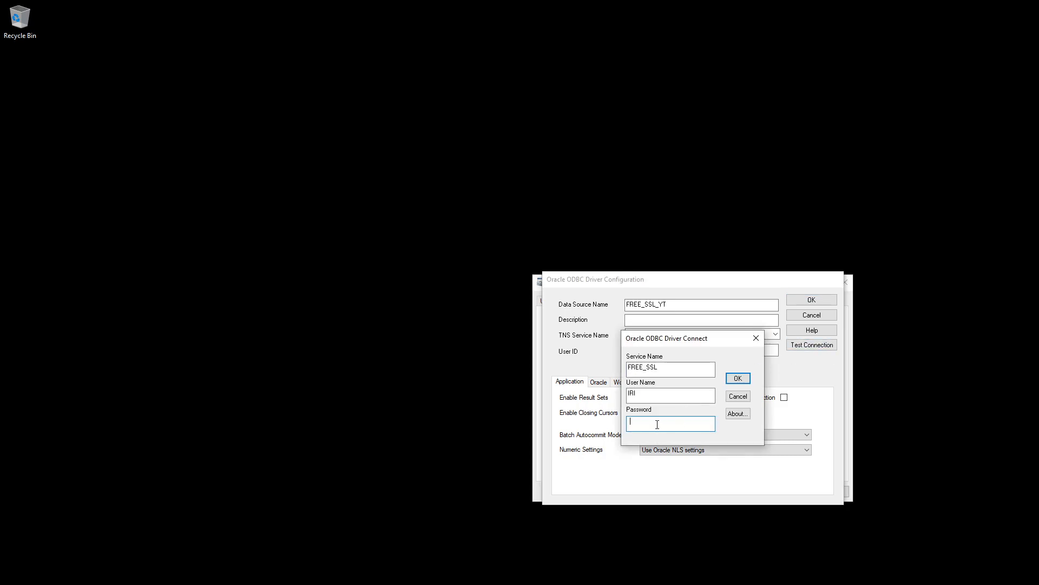
text(•••••••)
click(741, 378)
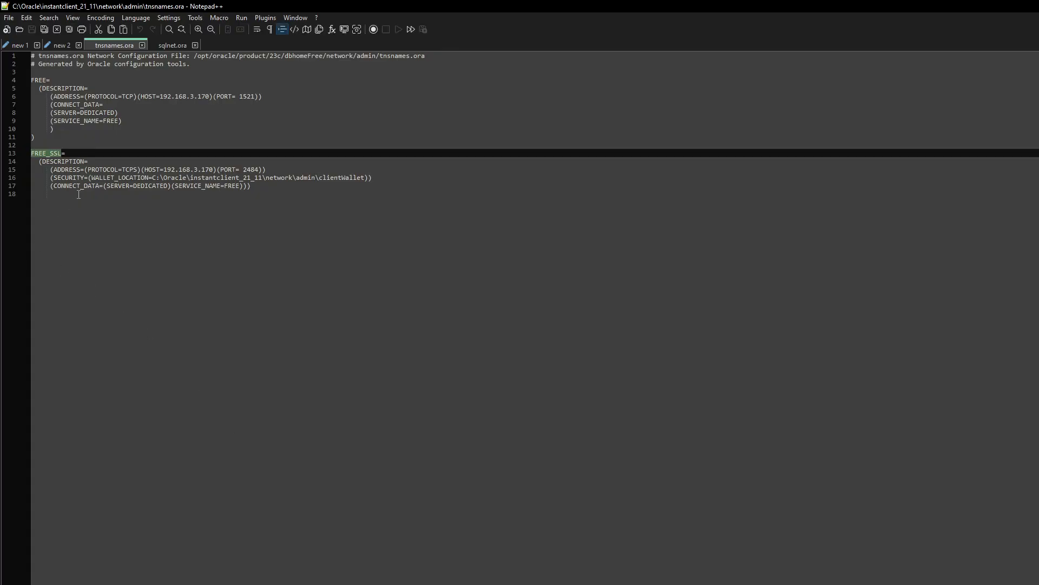
Step: Compare the protocol and port settings of the FREE and FREE_SSL entries in tnsnames.ora in Notepad++
click(63, 79)
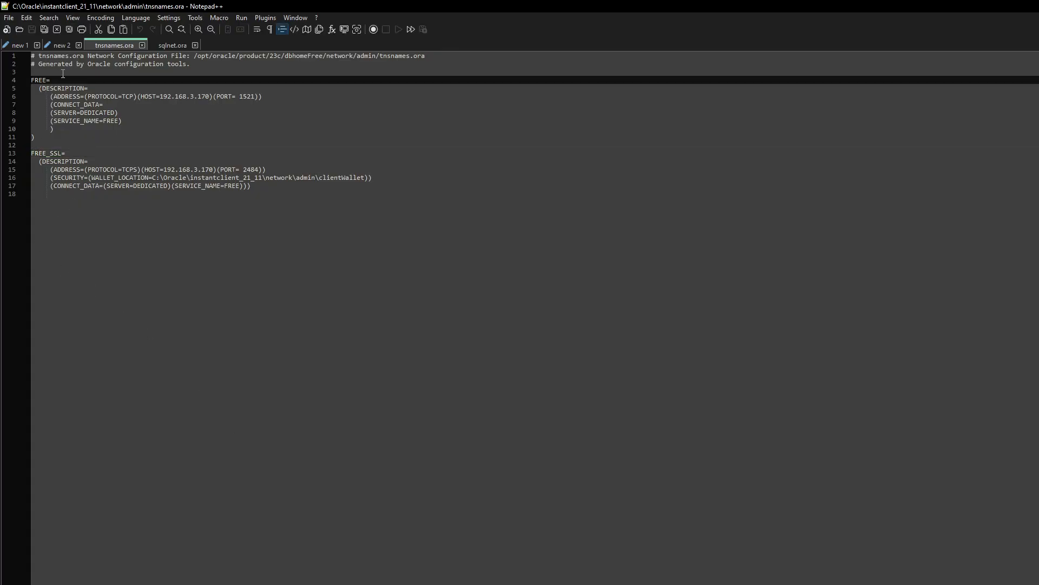
drag(90, 96, 137, 95)
click(154, 95)
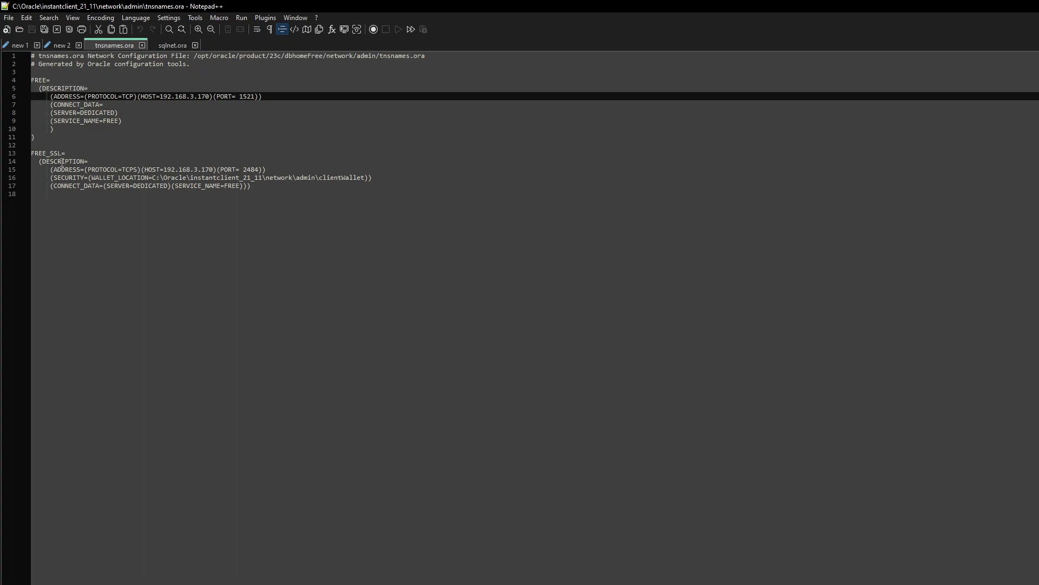
click(46, 154)
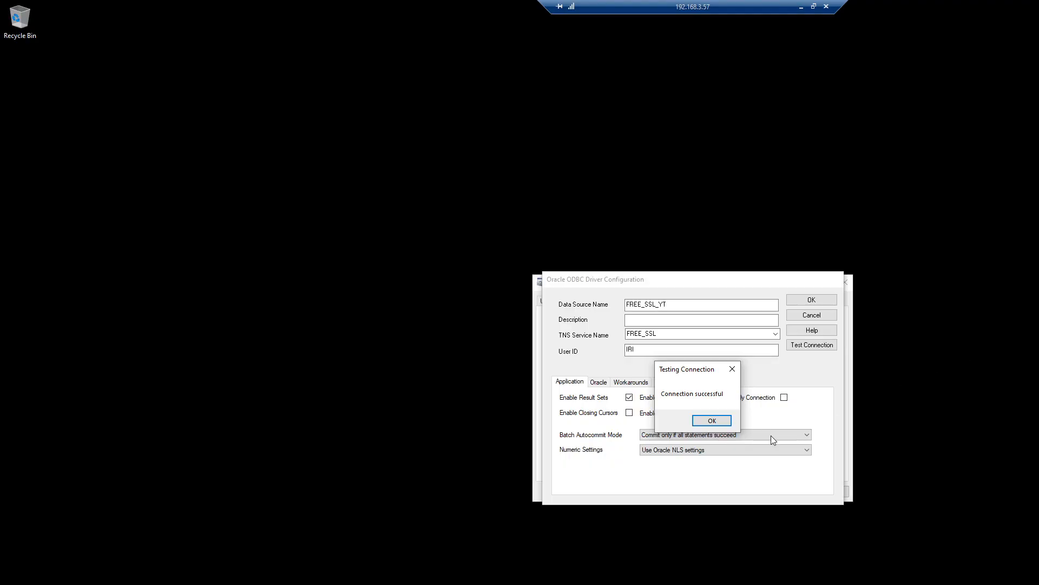
Step: Dismiss the connection test result, save the FREE_SSL_YT data source, and close the ODBC Data Source Administrator
click(712, 421)
click(824, 301)
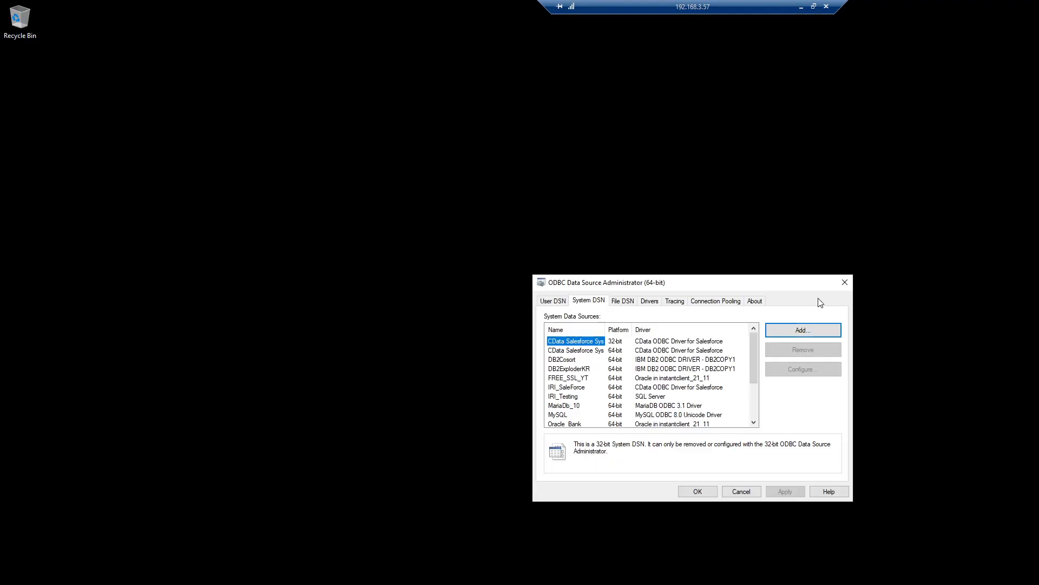
click(702, 491)
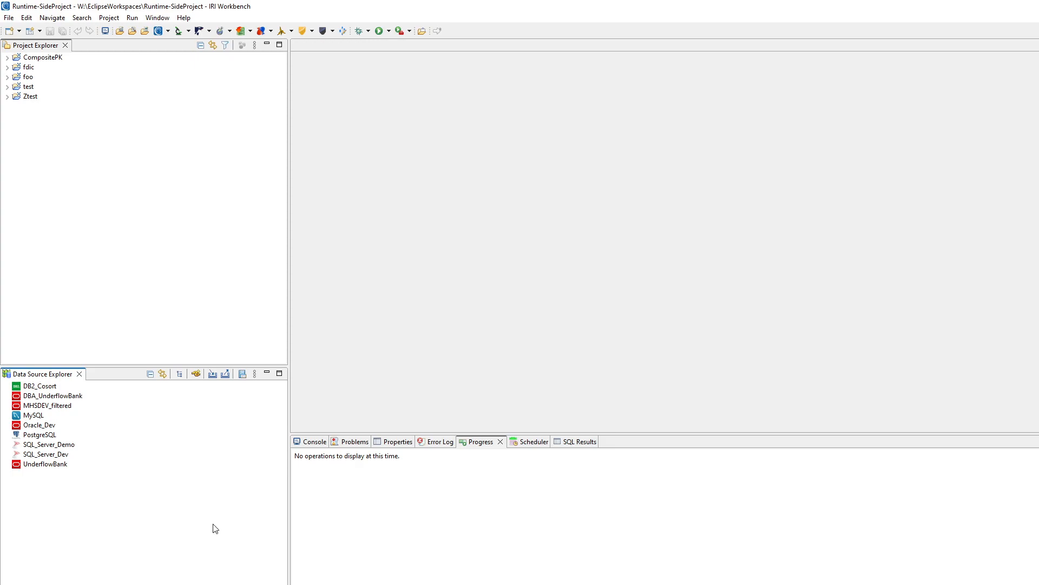
Step: In IRI Workbench, open the driver properties of the Oracle_Dev connection and display its driver definition's JAR list
click(44, 428)
right_click(43, 430)
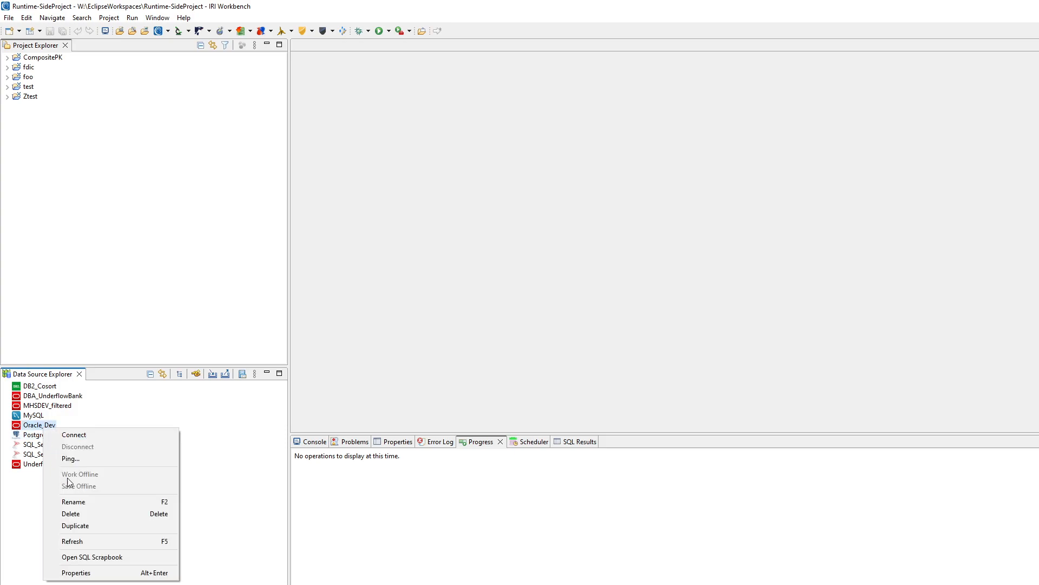
click(78, 571)
click(566, 260)
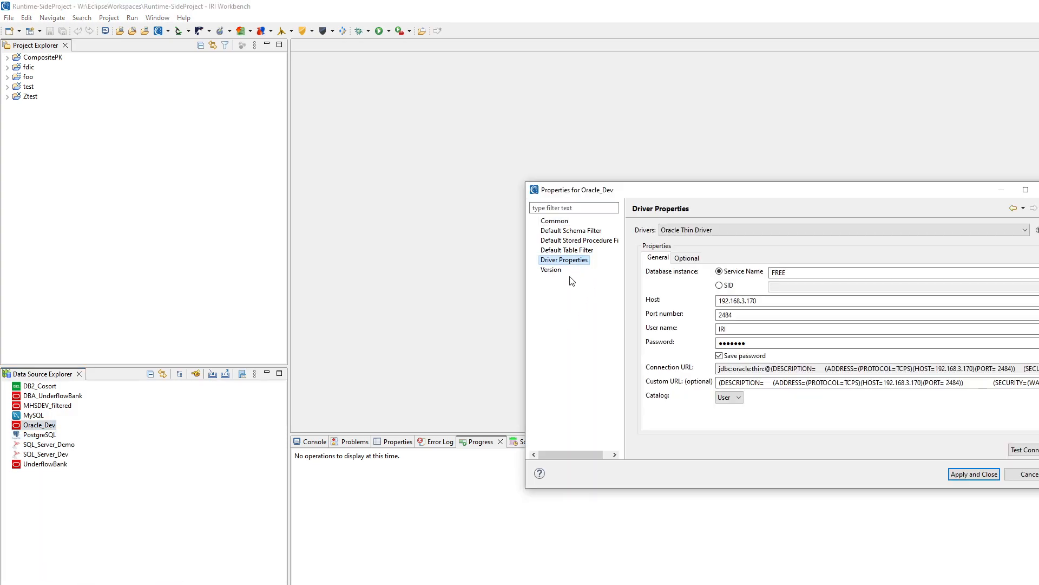
click(1037, 230)
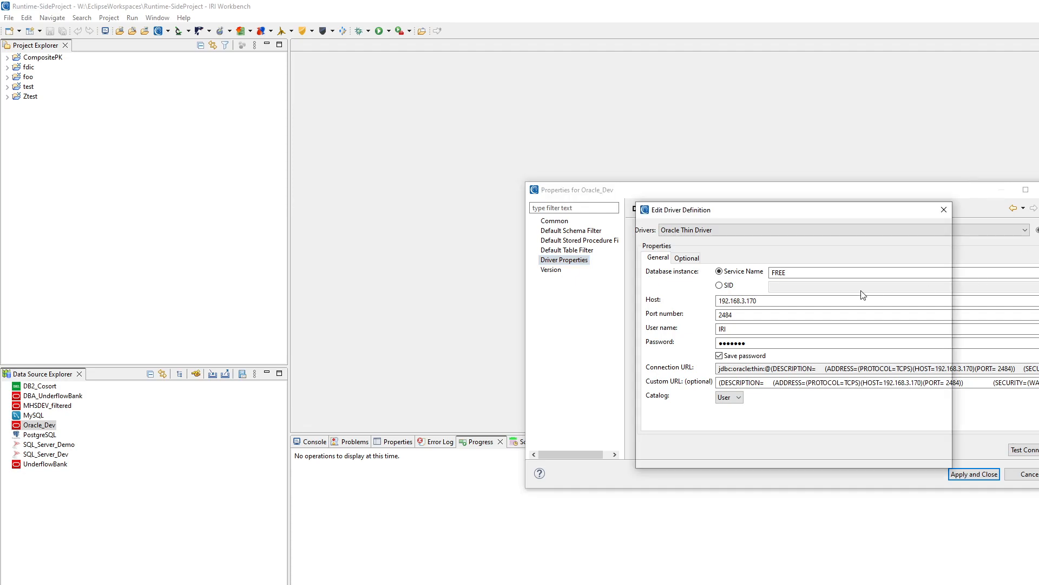
click(695, 265)
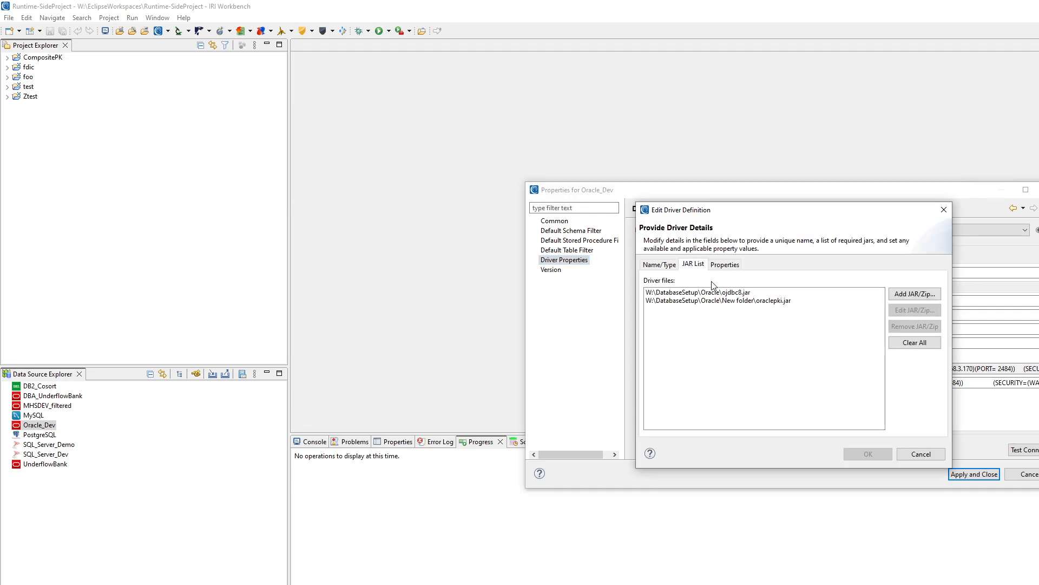
Step: Examine the oraclepki.jar, osdt_cert.jar and osdt_core.jar files in the DatabaseSetup\Oracle folder, leaving the Oracle_Dev properties without changes
click(739, 301)
click(921, 310)
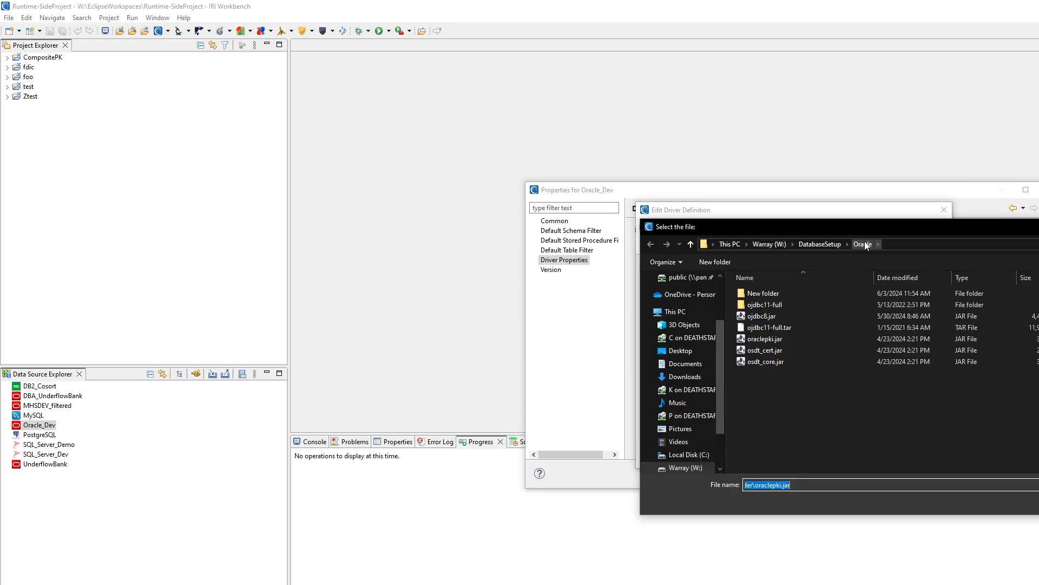
drag(870, 229, 586, 243)
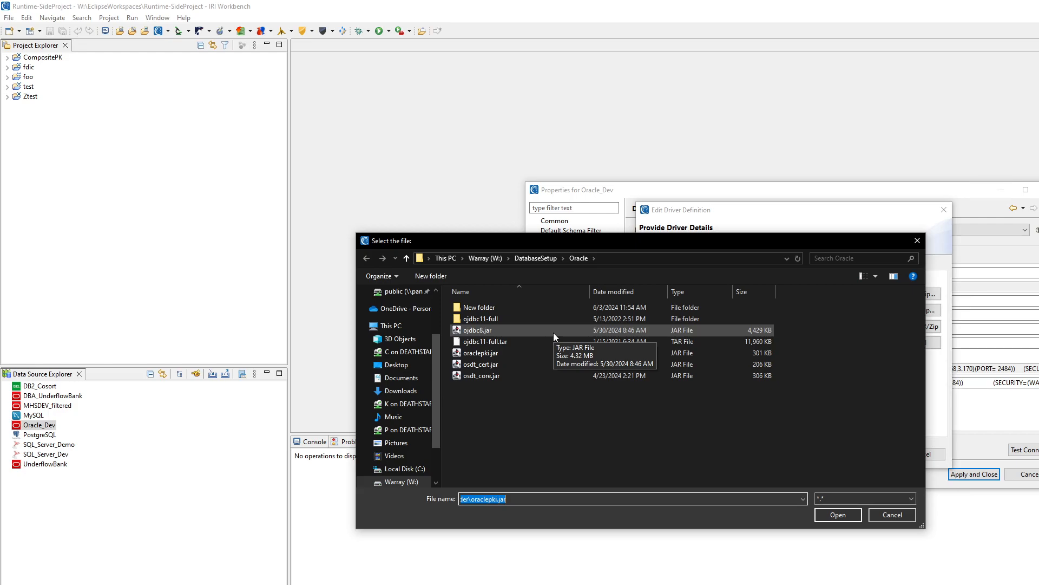
click(497, 354)
click(490, 366)
click(486, 376)
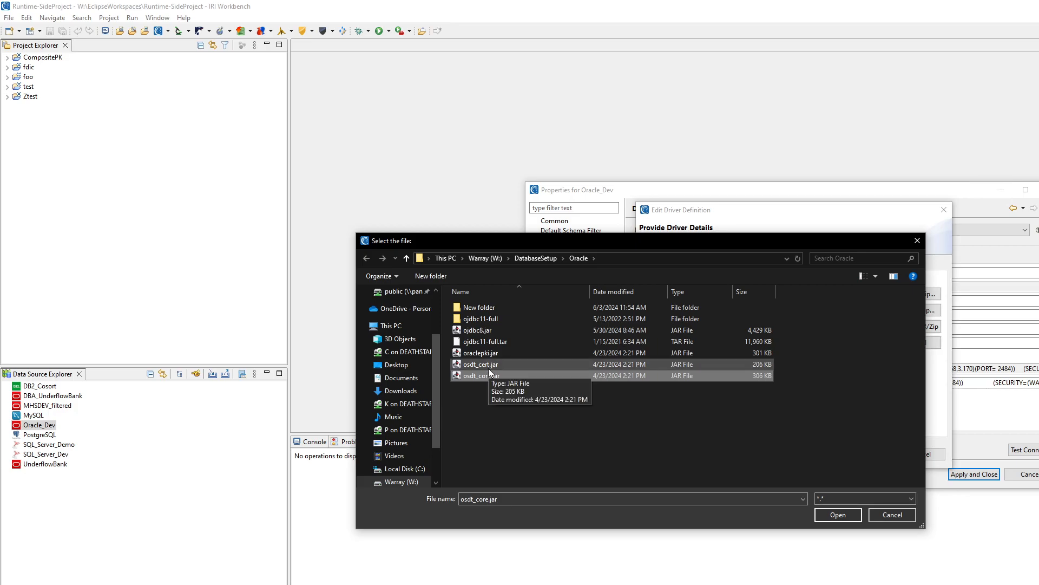
click(489, 365)
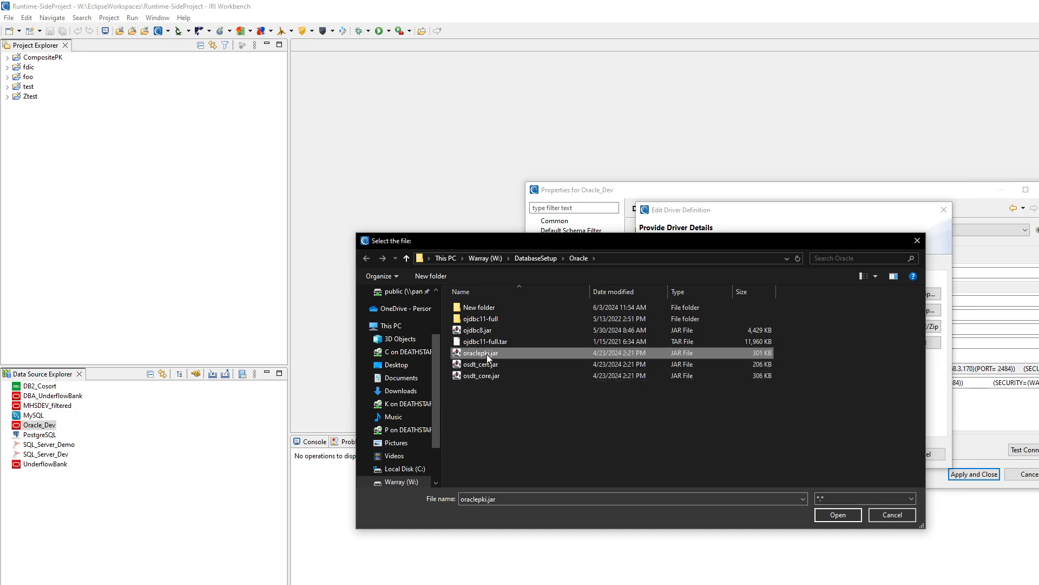
click(490, 377)
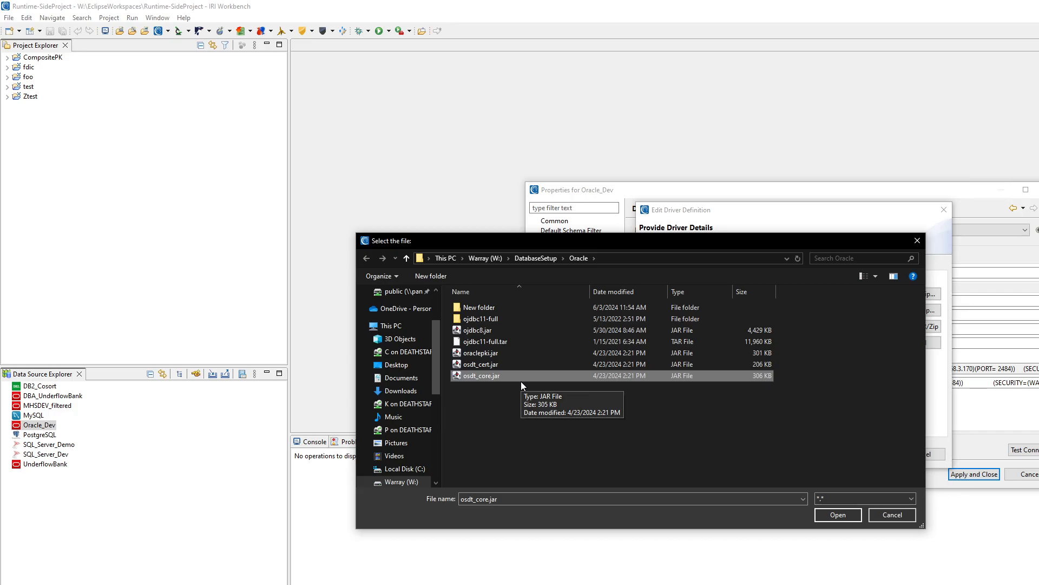
click(501, 355)
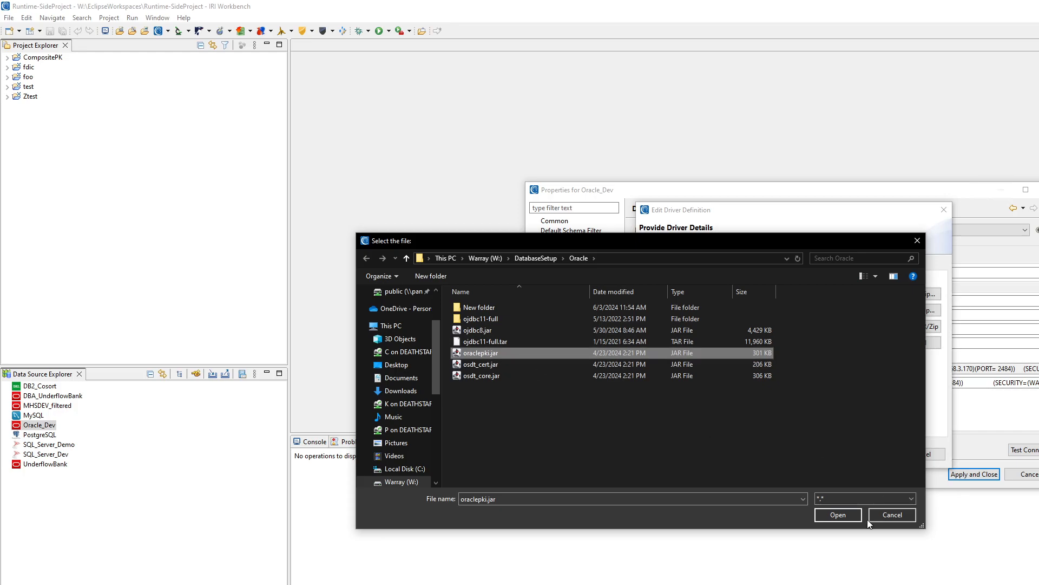
click(891, 515)
click(920, 454)
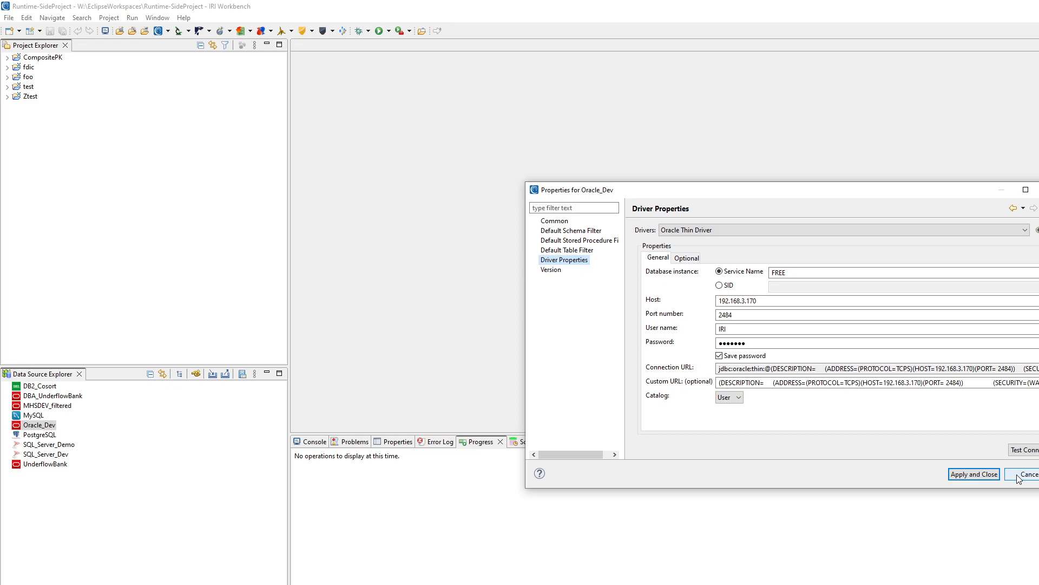
click(1022, 475)
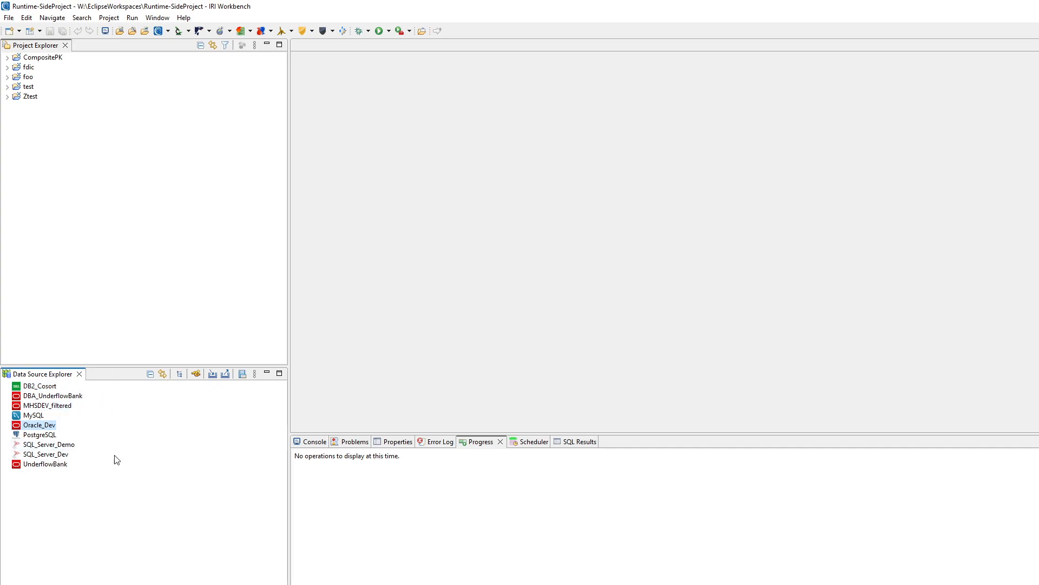
Step: Start a new connection profile of type Oracle with the default name and proceed to its driver and connection details
click(200, 379)
scroll(627, 352, down, 1)
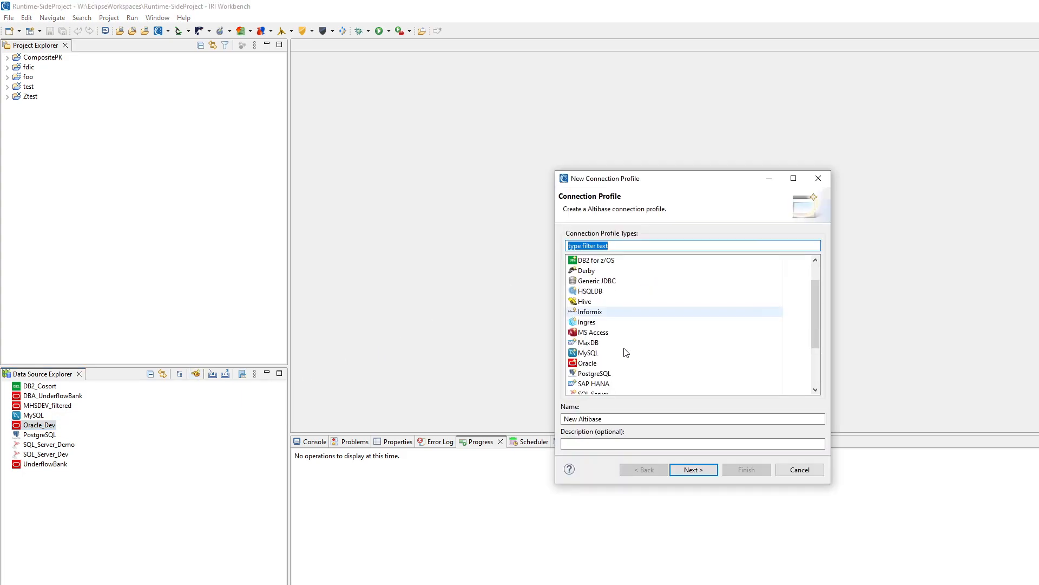
click(585, 363)
click(580, 421)
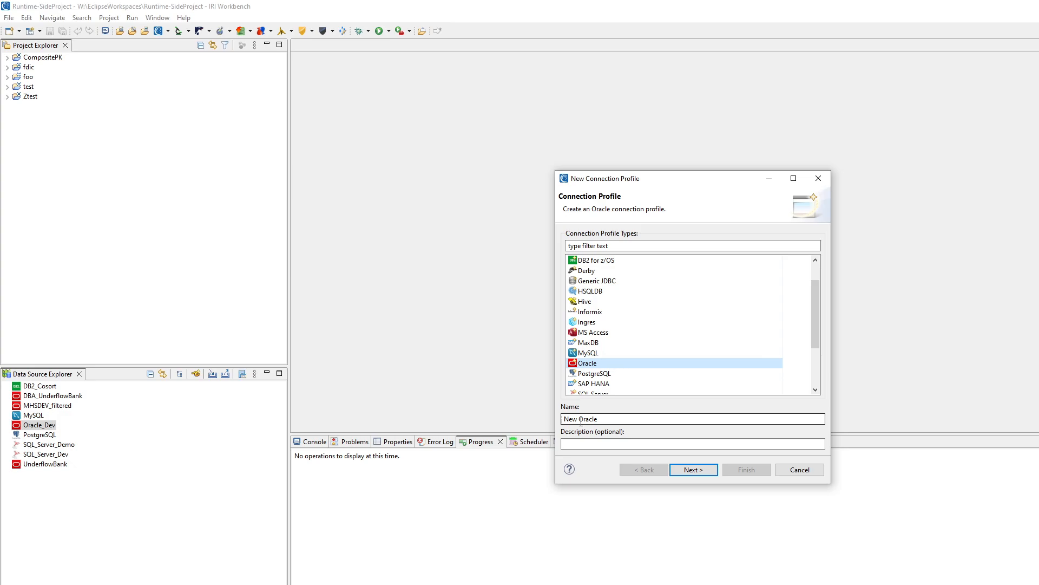
click(687, 471)
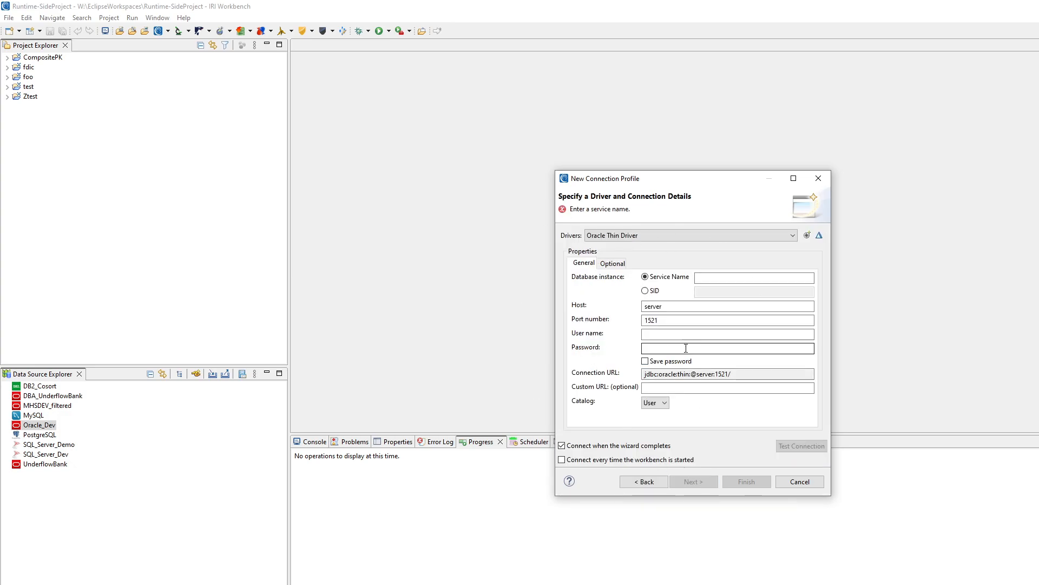
Step: Start a new driver definition from the Oracle Thin Driver version 19 template and append 2 to the driver name
click(807, 236)
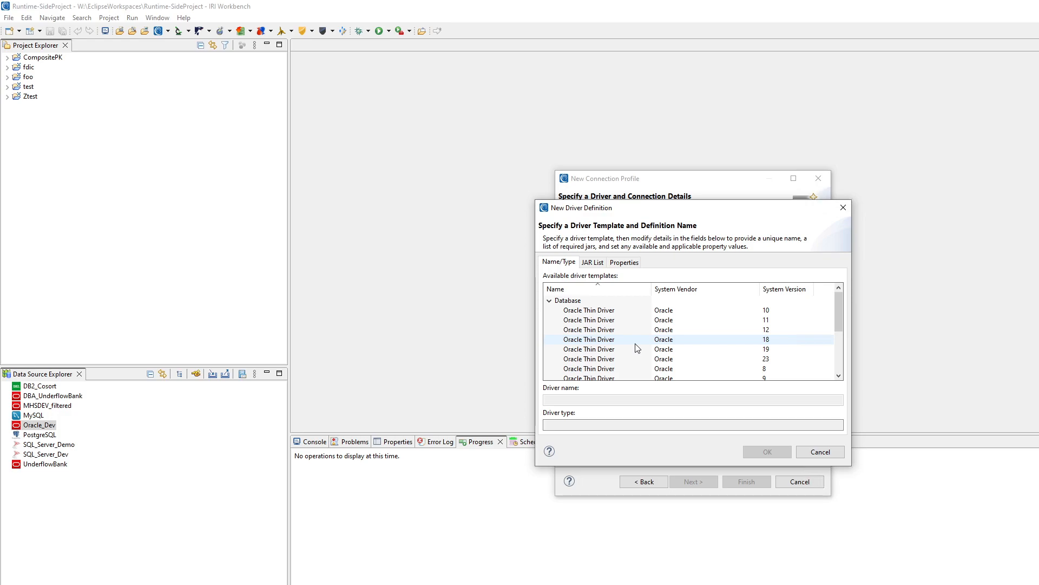
click(626, 350)
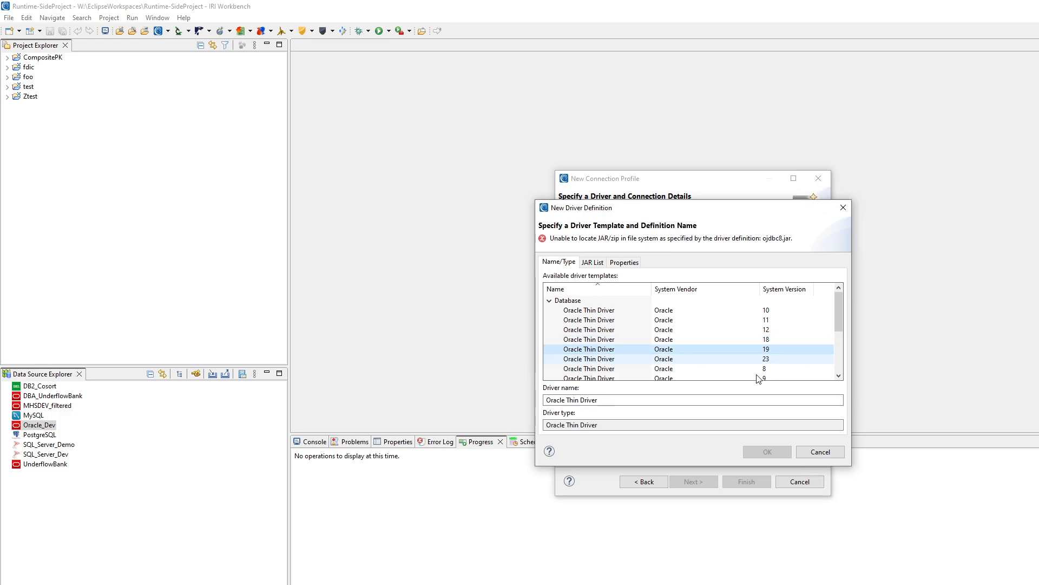
click(610, 401)
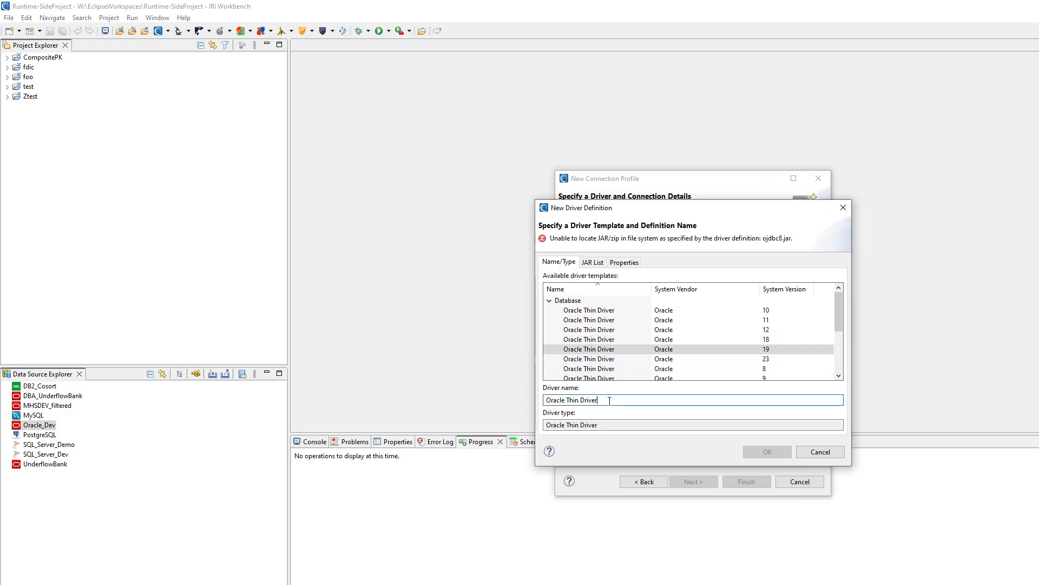
text(2)
Step: Replace the ojdbc8.jar entry in the new driver's JAR list with ojdbc8.jar from W:\DatabaseSetup\Oracle
click(593, 264)
click(558, 291)
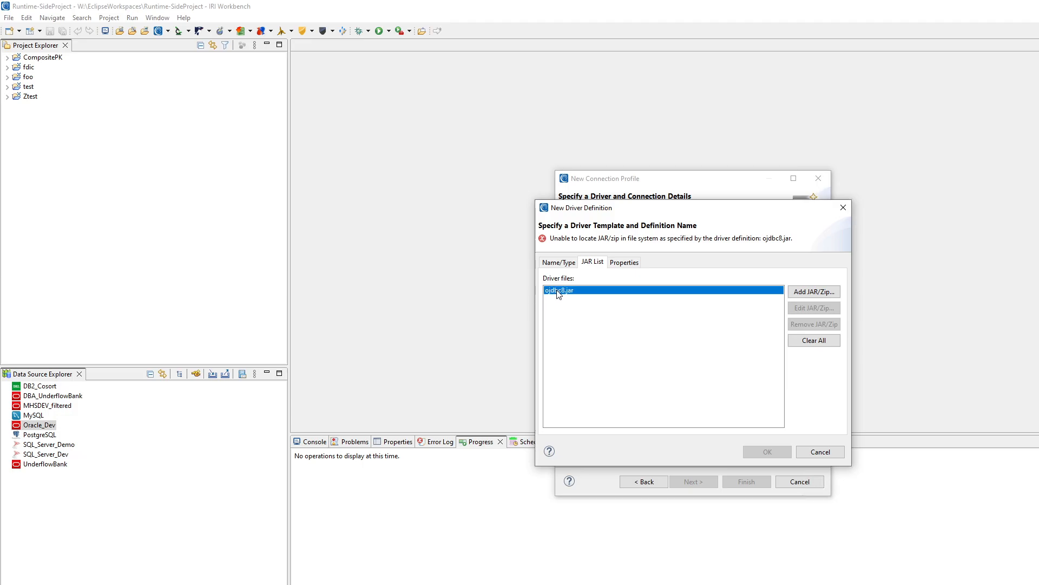
click(814, 291)
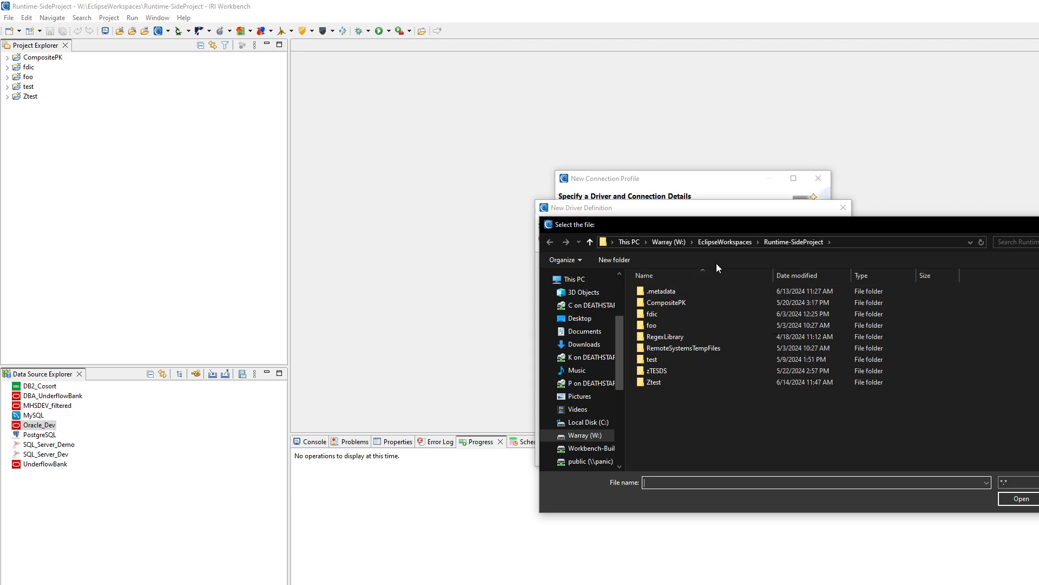
click(669, 242)
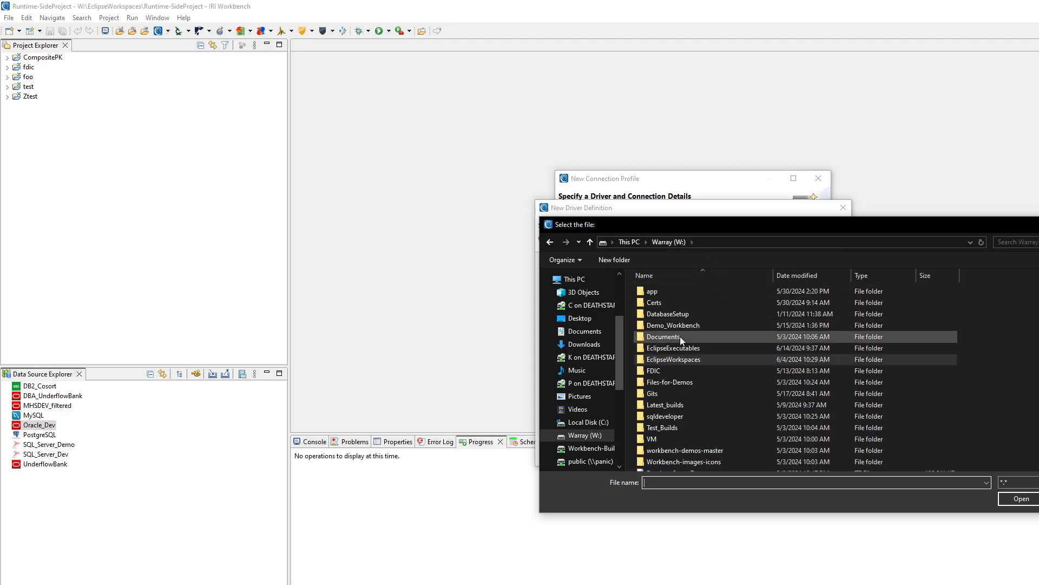
double_click(677, 315)
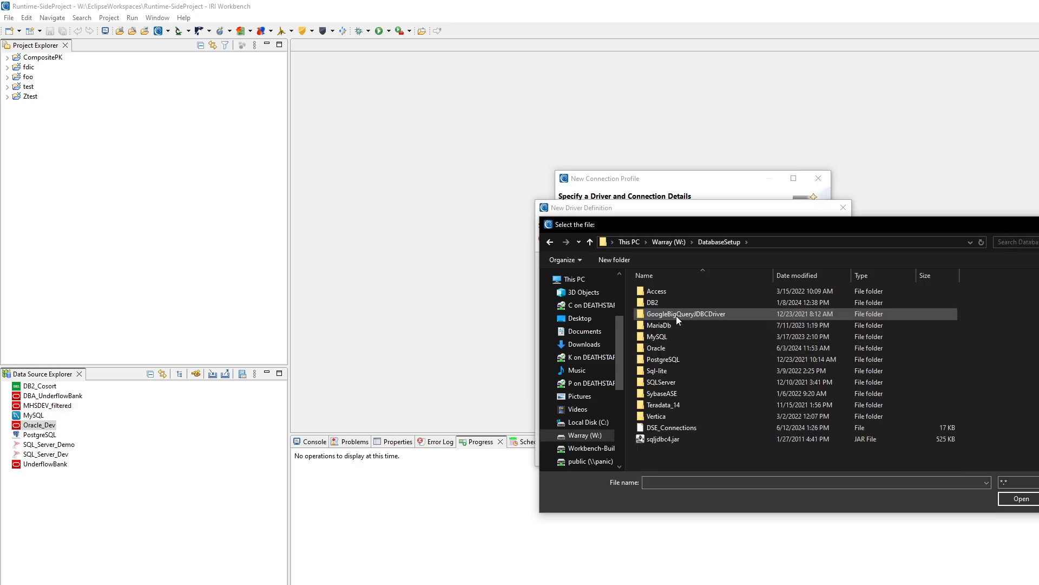
double_click(669, 349)
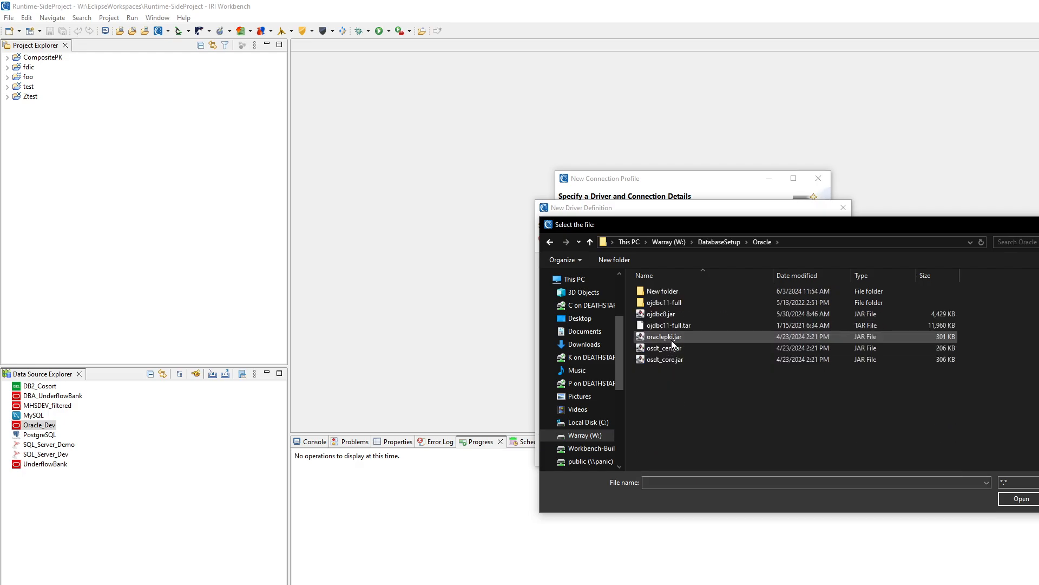
click(673, 314)
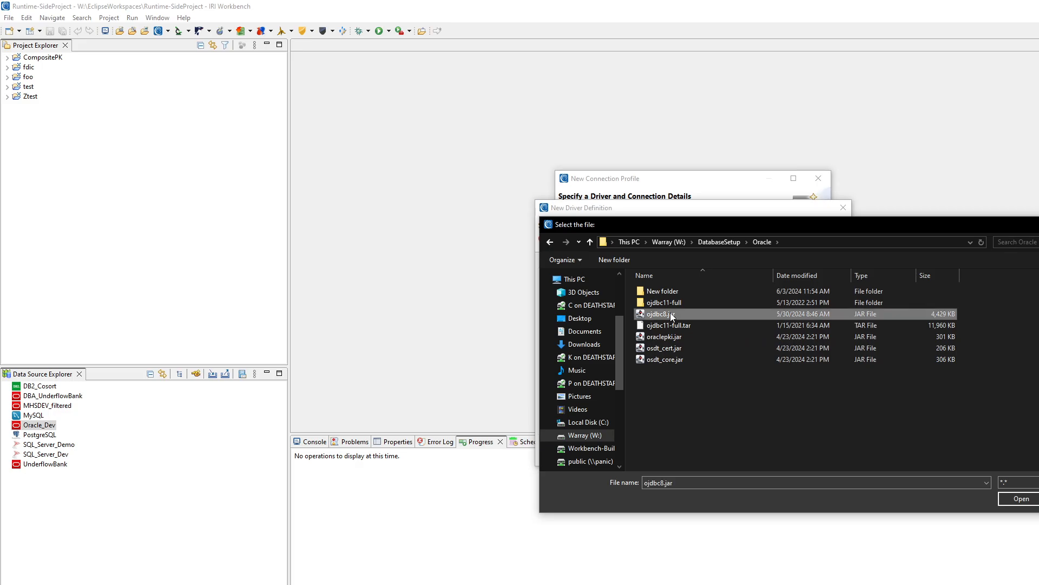
click(1011, 498)
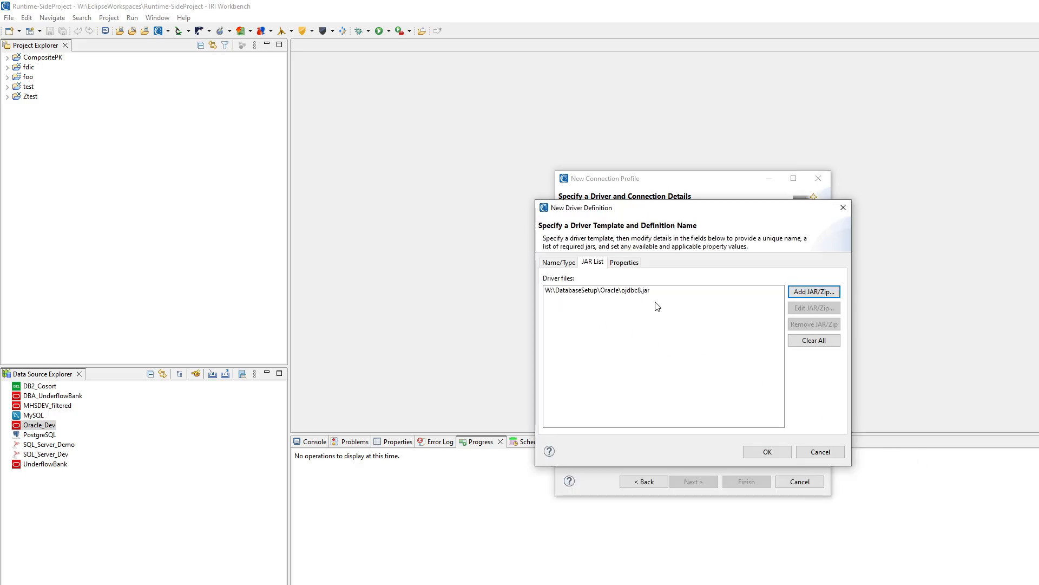
Step: Add oraclepki.jar from W:\DatabaseSetup\Oracle to the new driver's JAR list and accept the driver definition
click(809, 291)
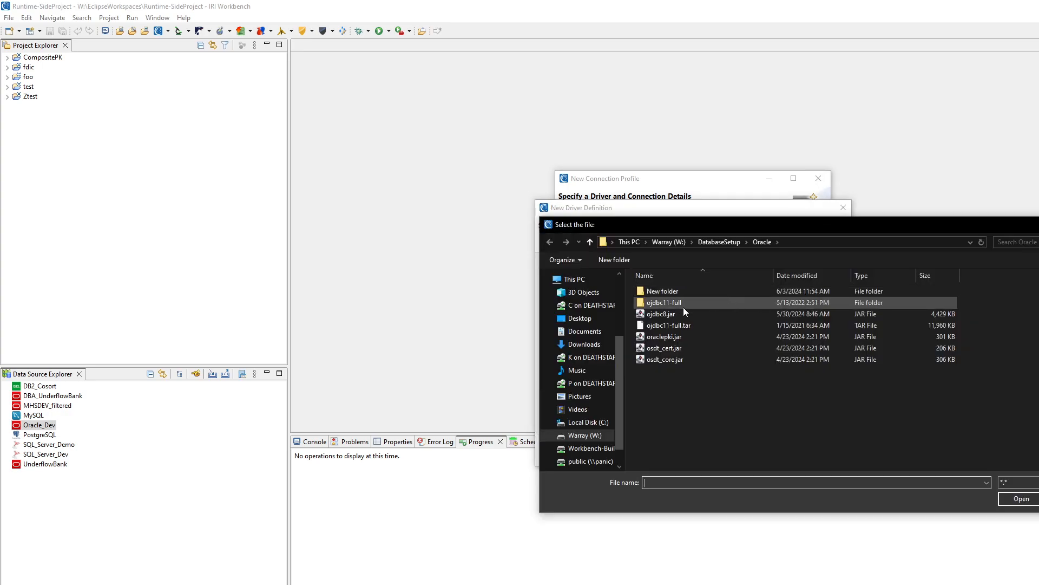
click(671, 336)
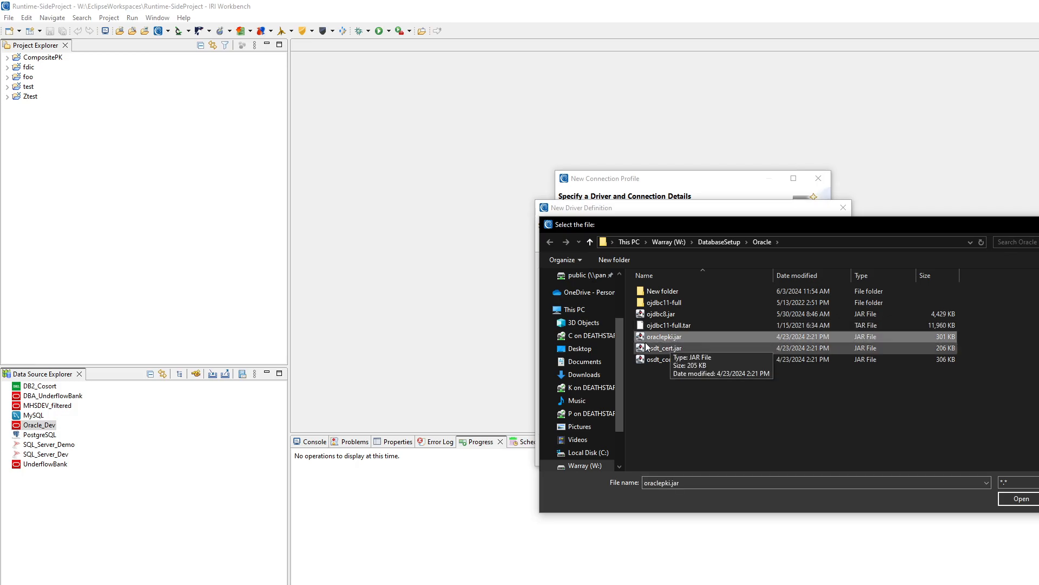
click(1022, 498)
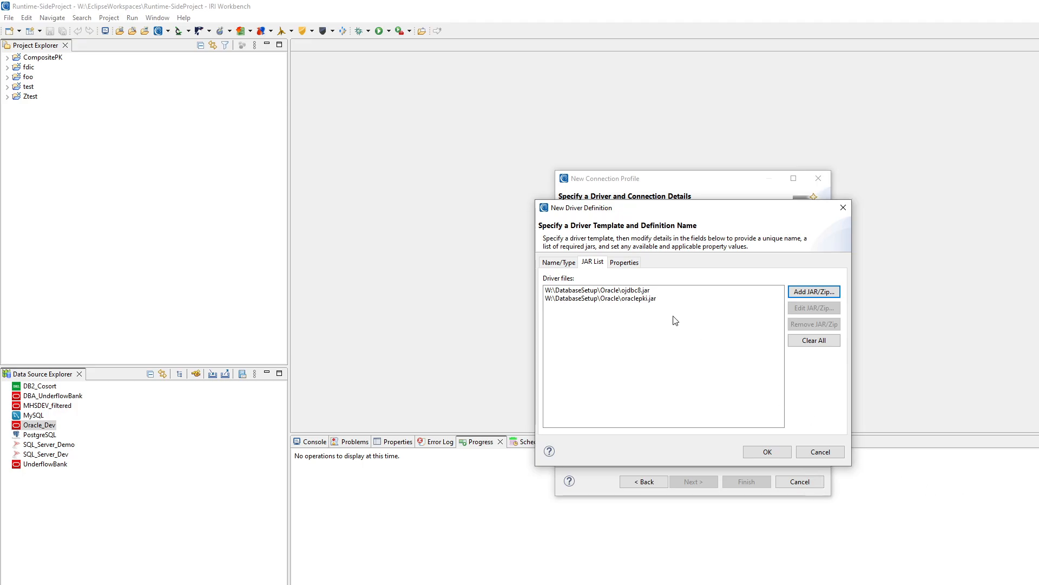
click(768, 452)
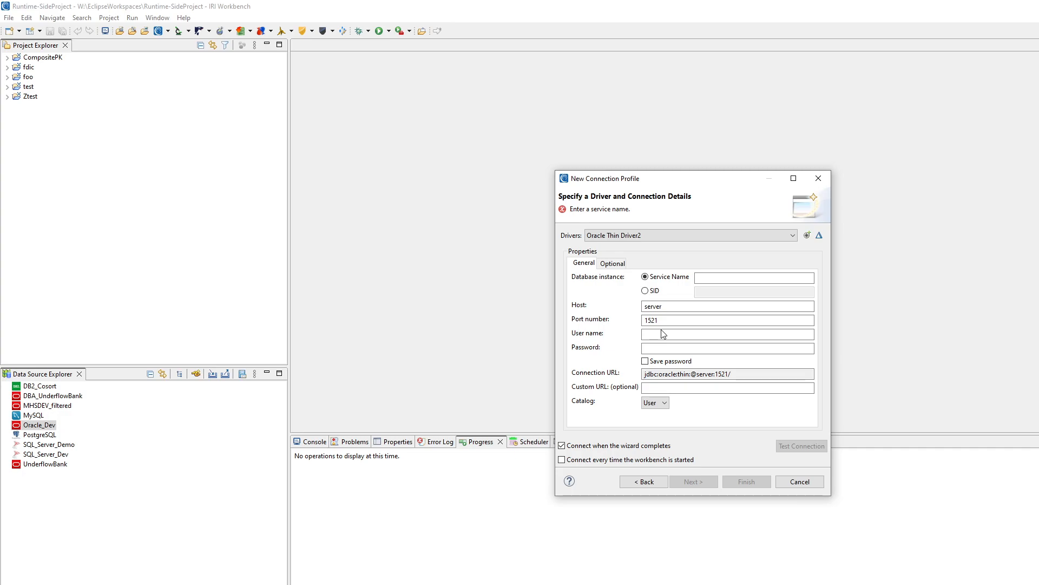
Step: Set the connection profile's service name to FREE, host to 192.168.3.170 and port number to 2484
click(725, 278)
text(FREE)
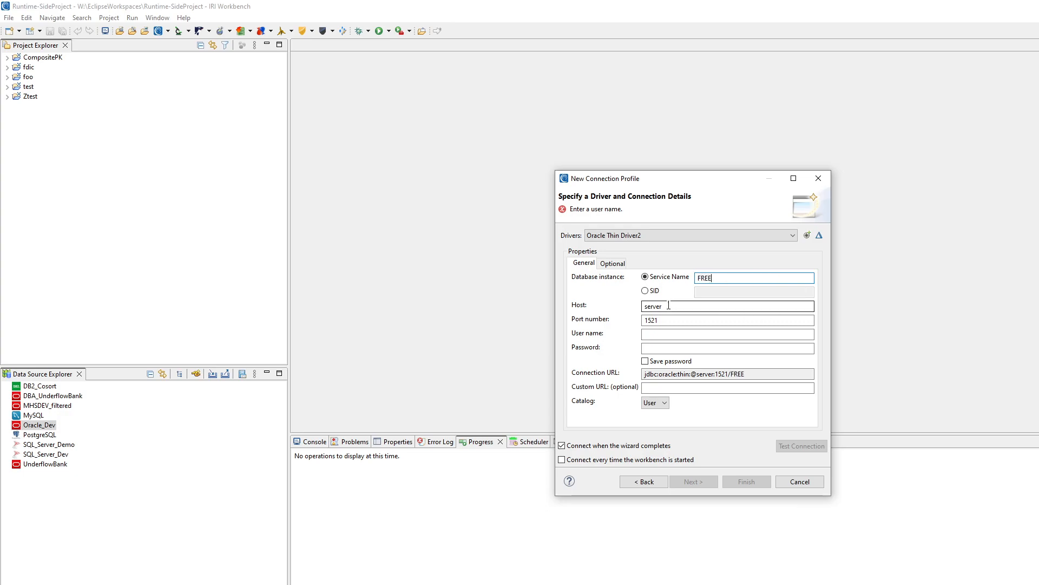
drag(670, 307, 624, 311)
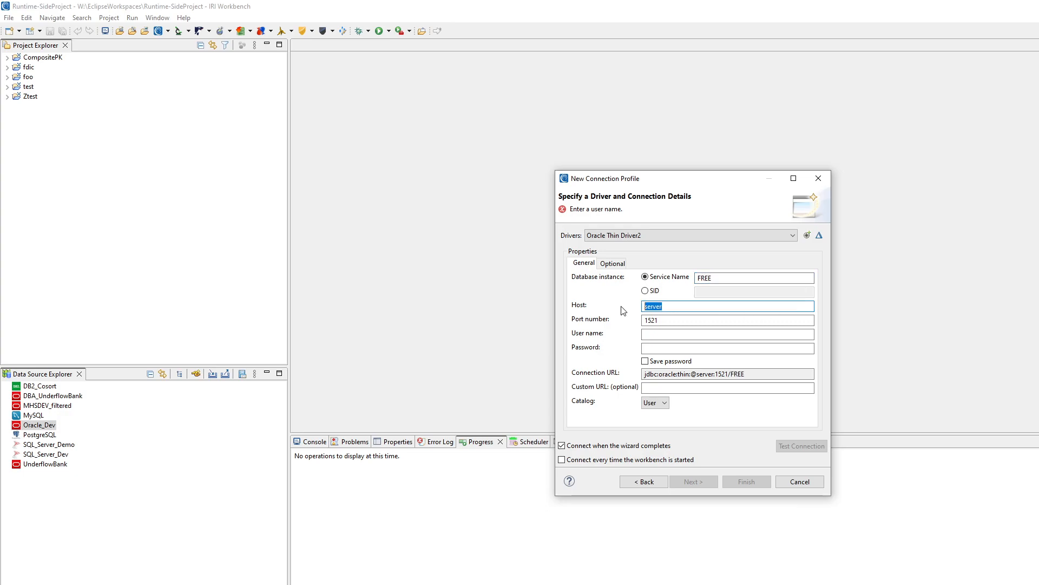
key(super+v)
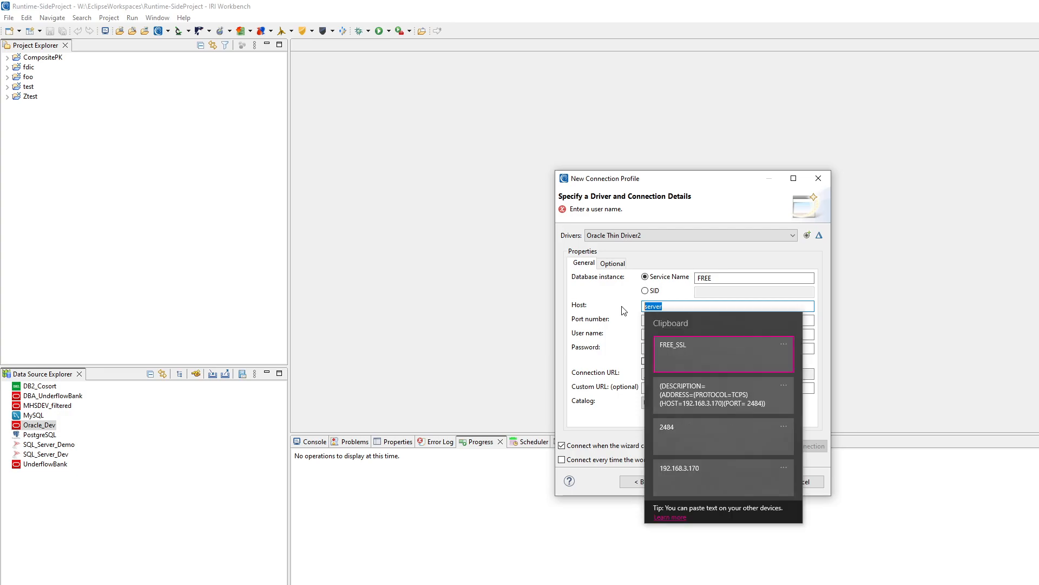
click(703, 466)
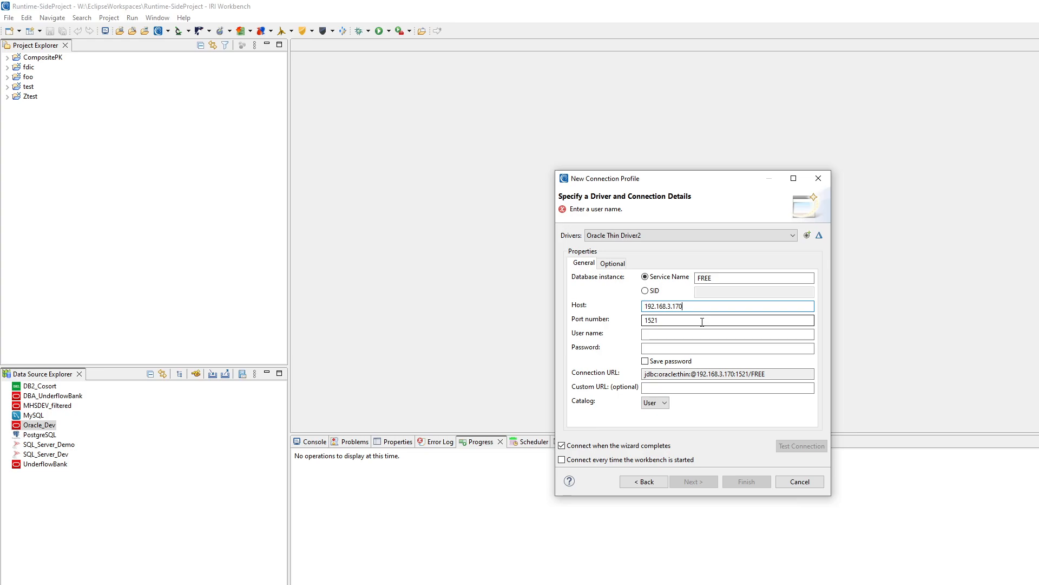
key(Tab)
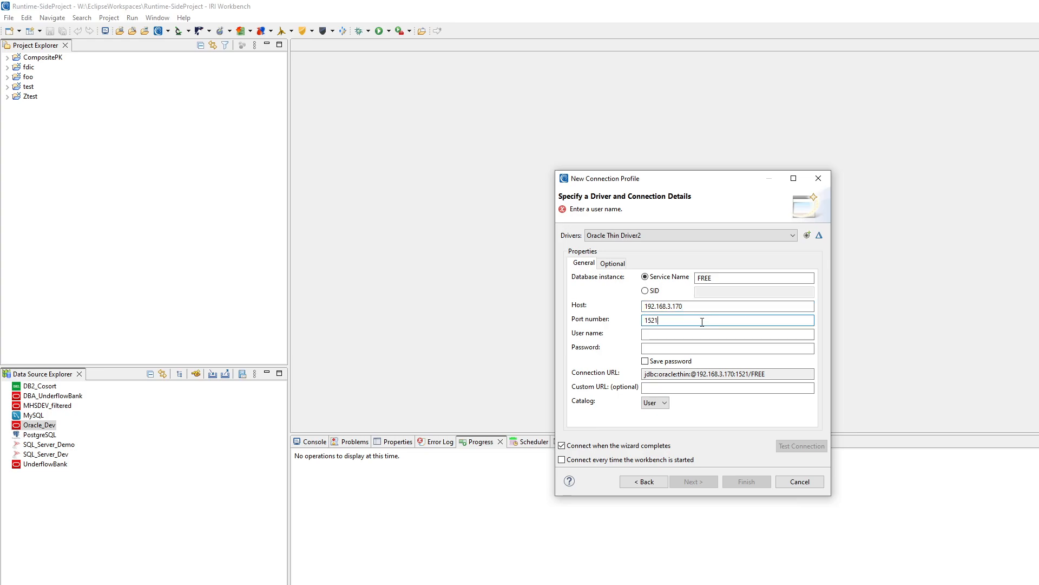
key(super+v)
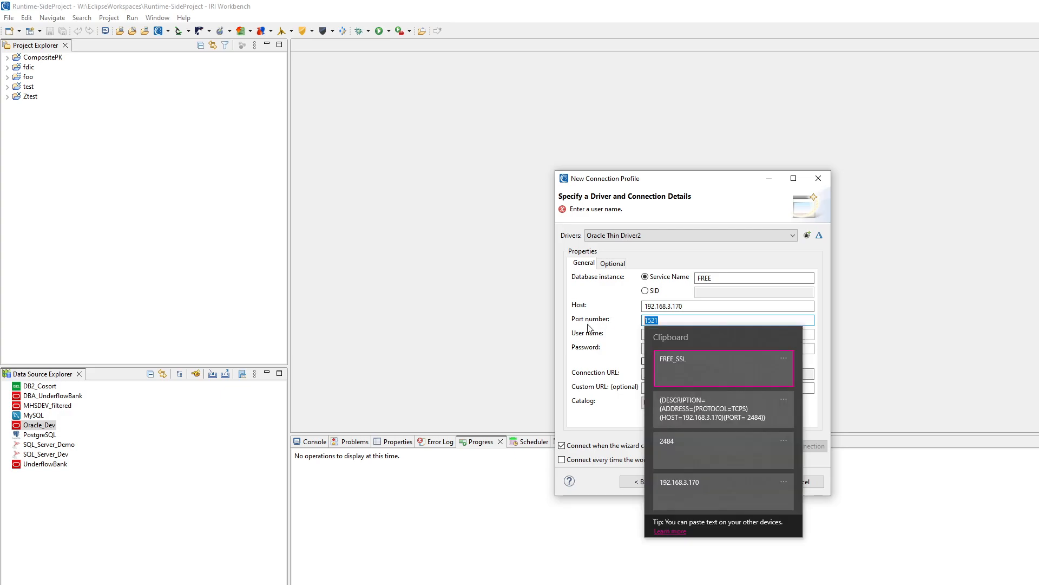
click(709, 454)
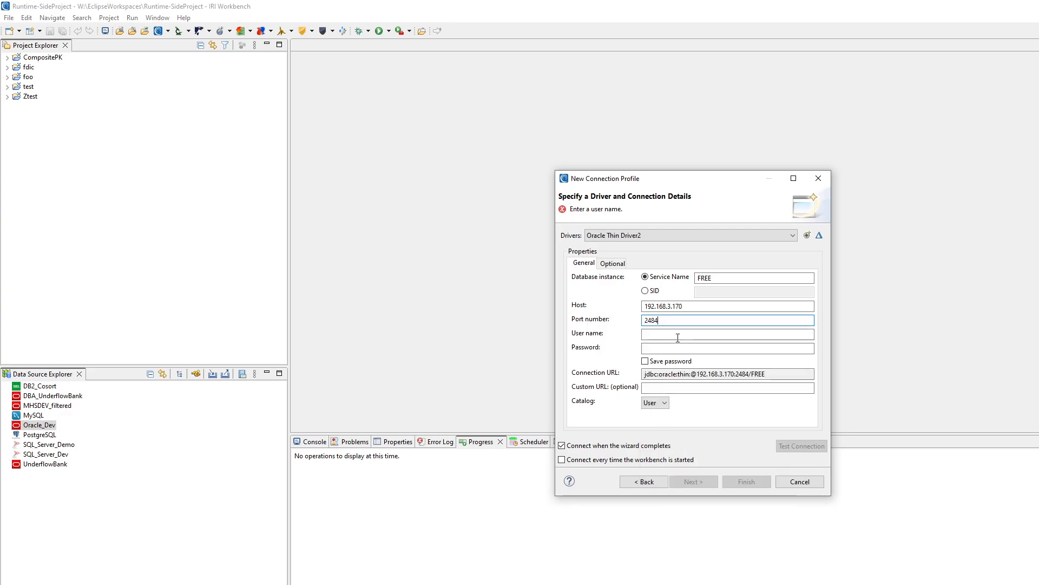
Step: Enter IRI as the user name, fill in the account password and have the password saved
click(666, 335)
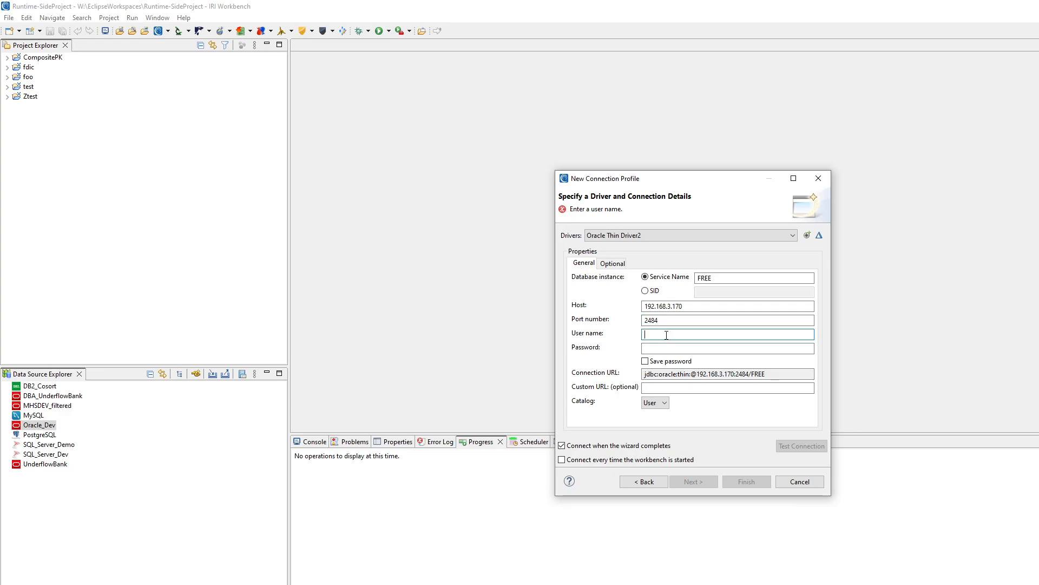
text(IRI)
click(772, 347)
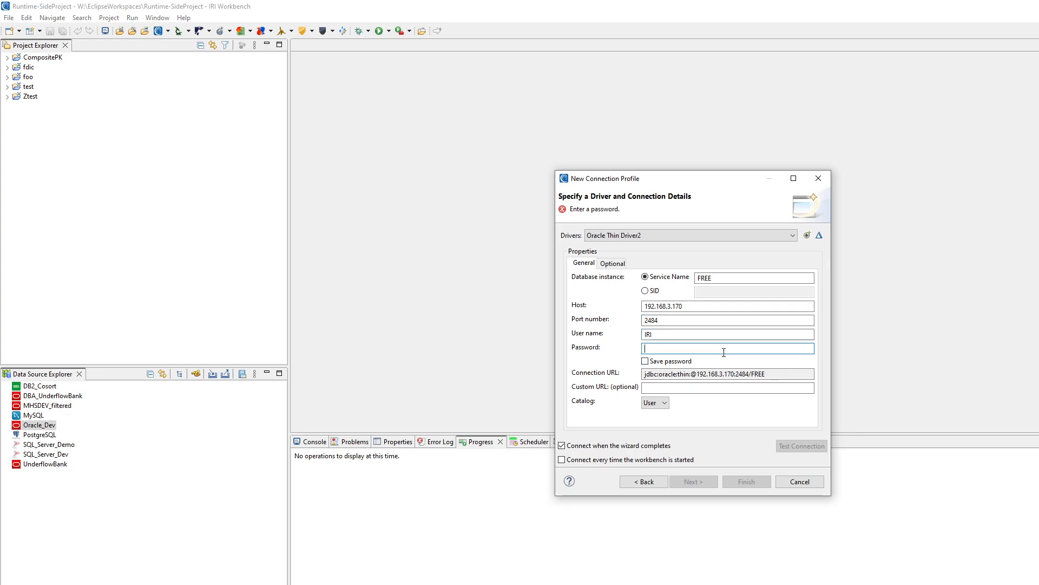
text(••••••)
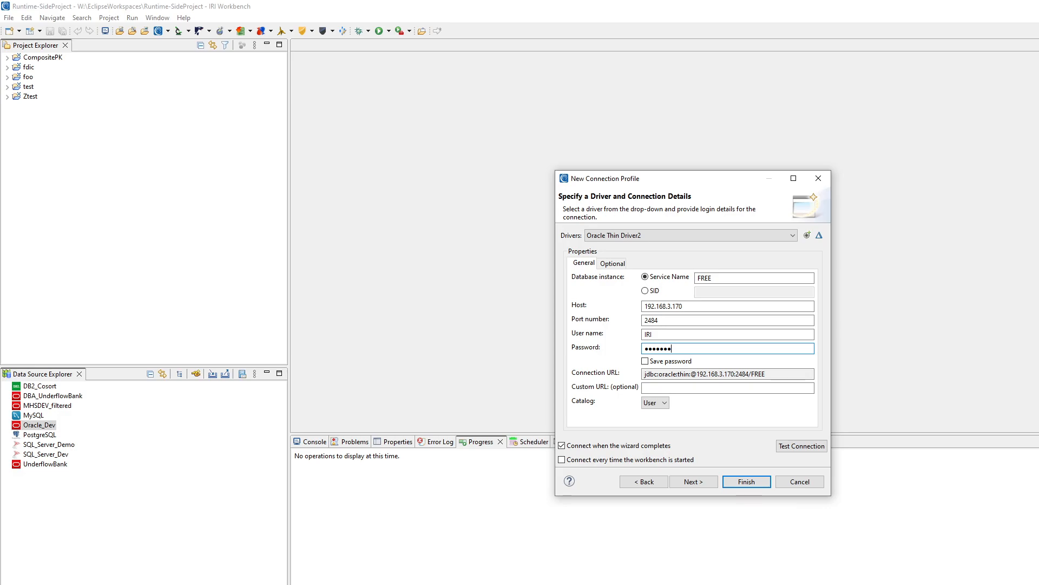
click(645, 362)
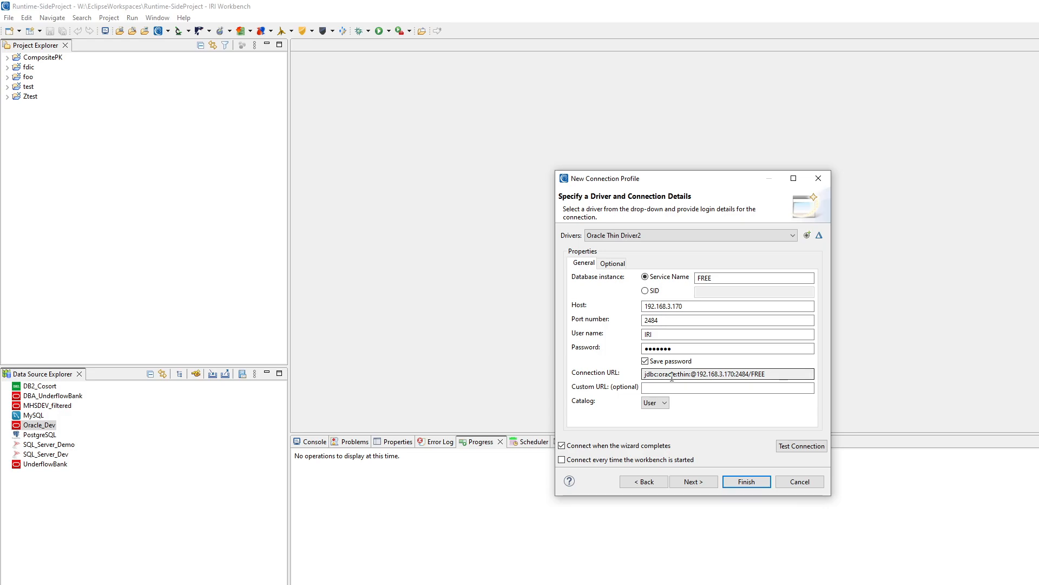
click(722, 348)
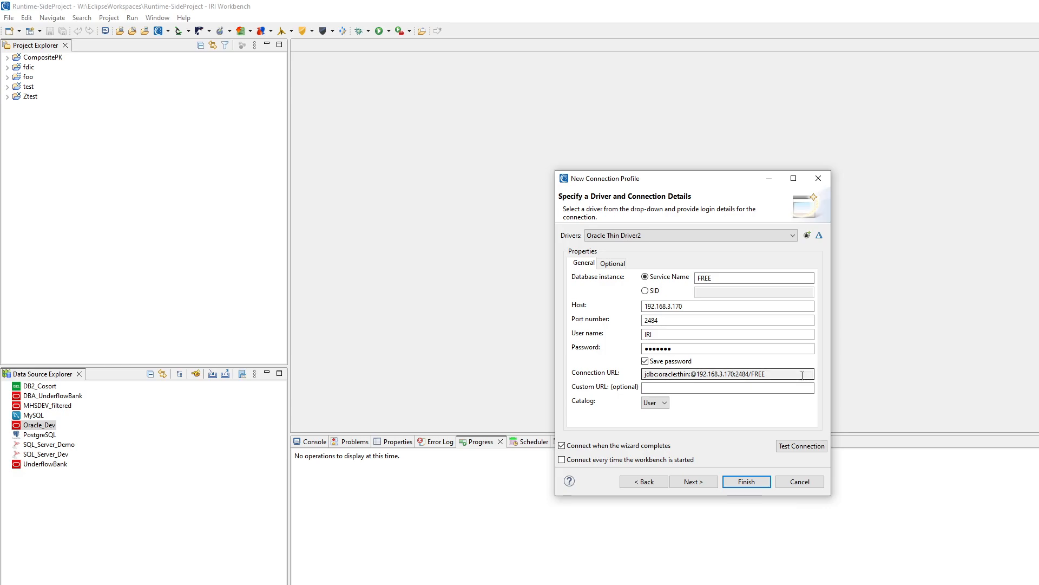
Step: Copy the FREE_SSL entry's full DESCRIPTION block from tnsnames.ora in Notepad++ into the profile's custom URL, and test the connection
click(657, 388)
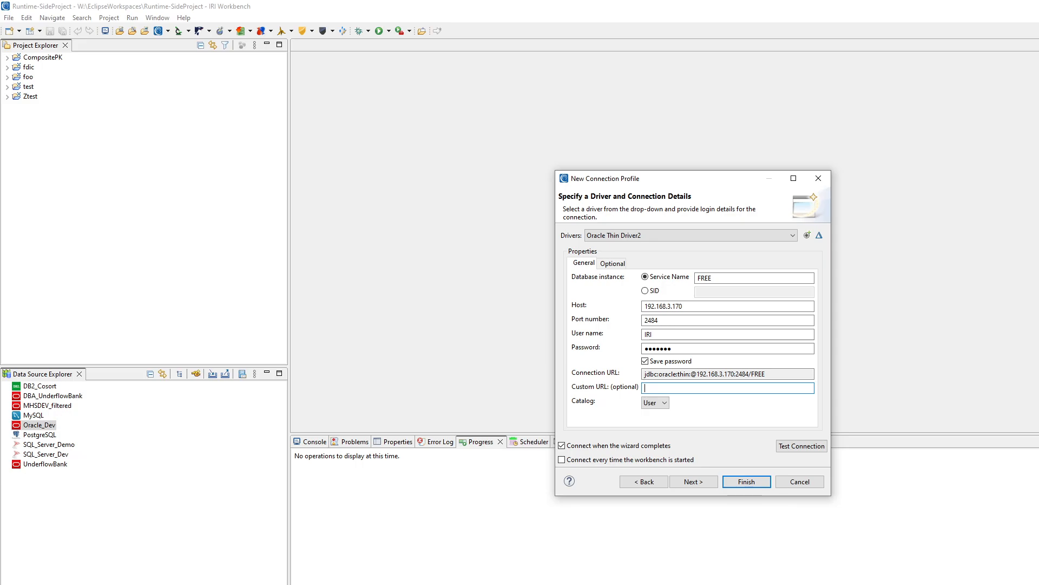
key(alt+Tab)
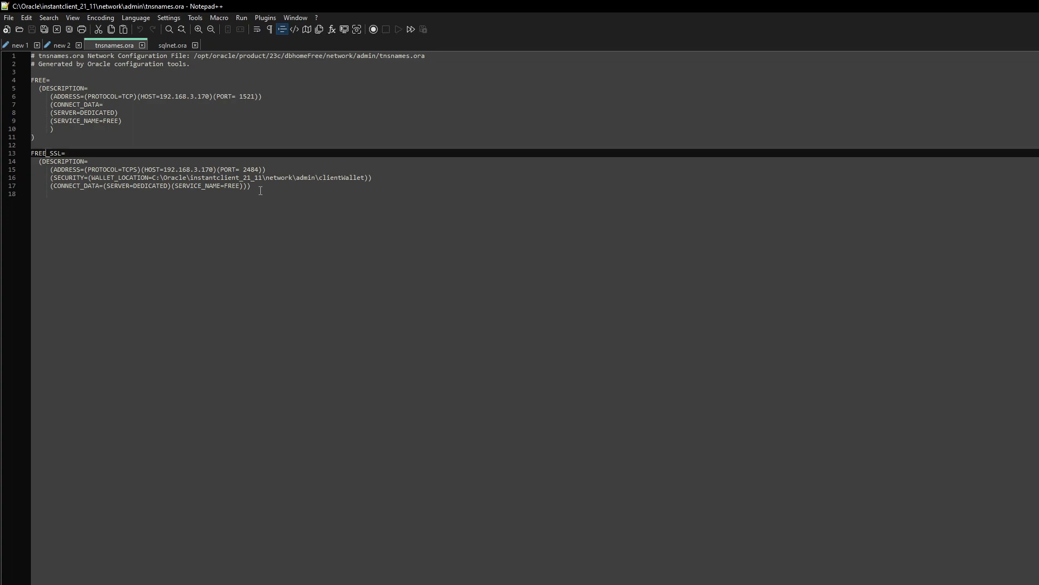
drag(253, 188, 39, 162)
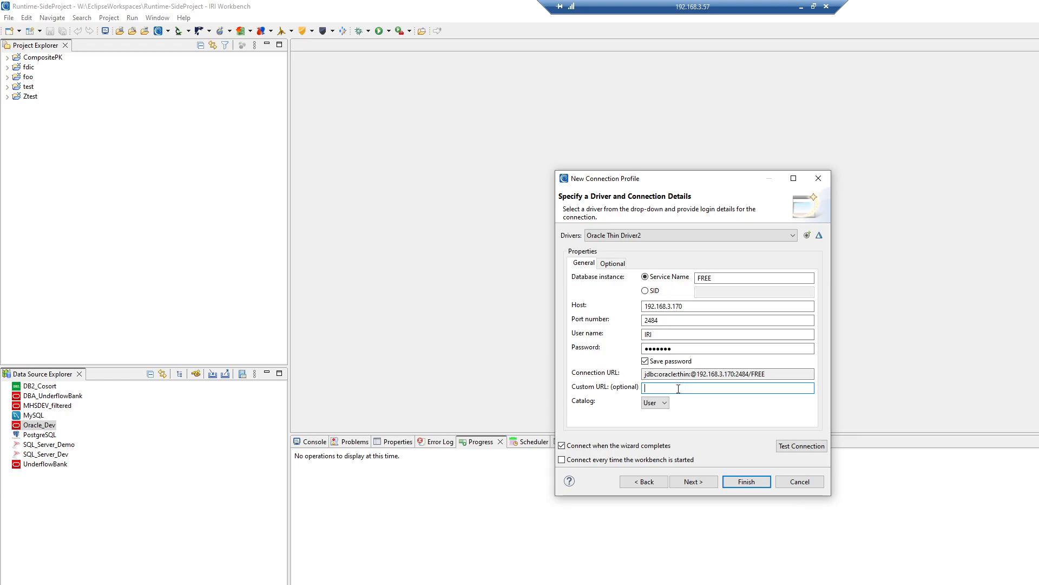
key(ctrl+v)
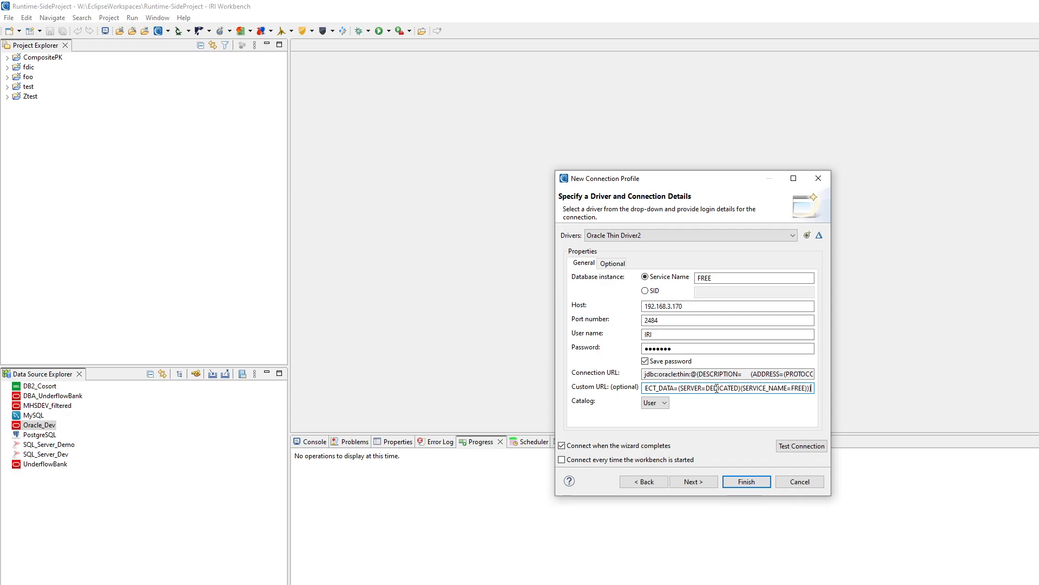
click(802, 447)
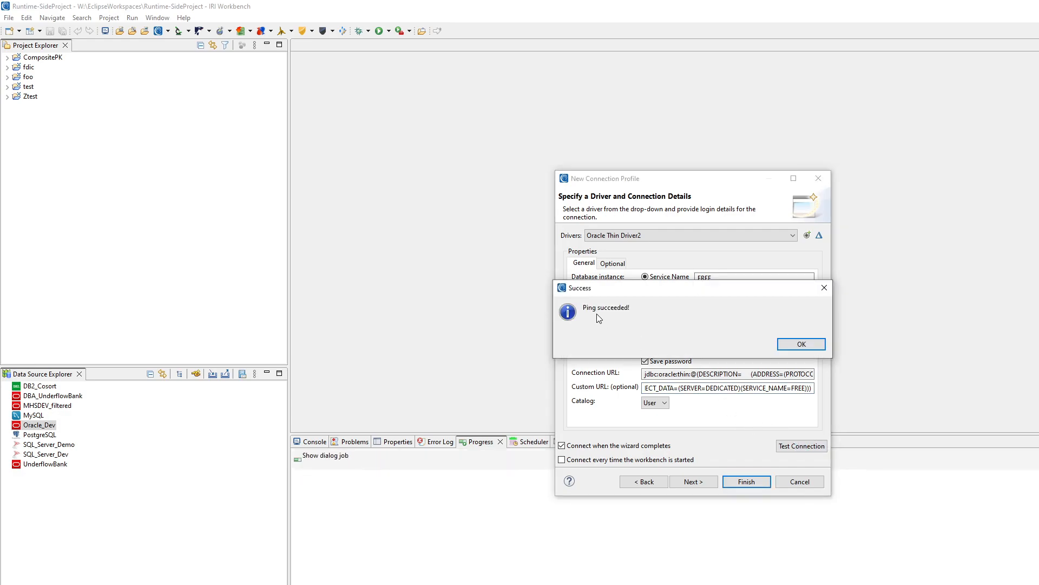
click(801, 344)
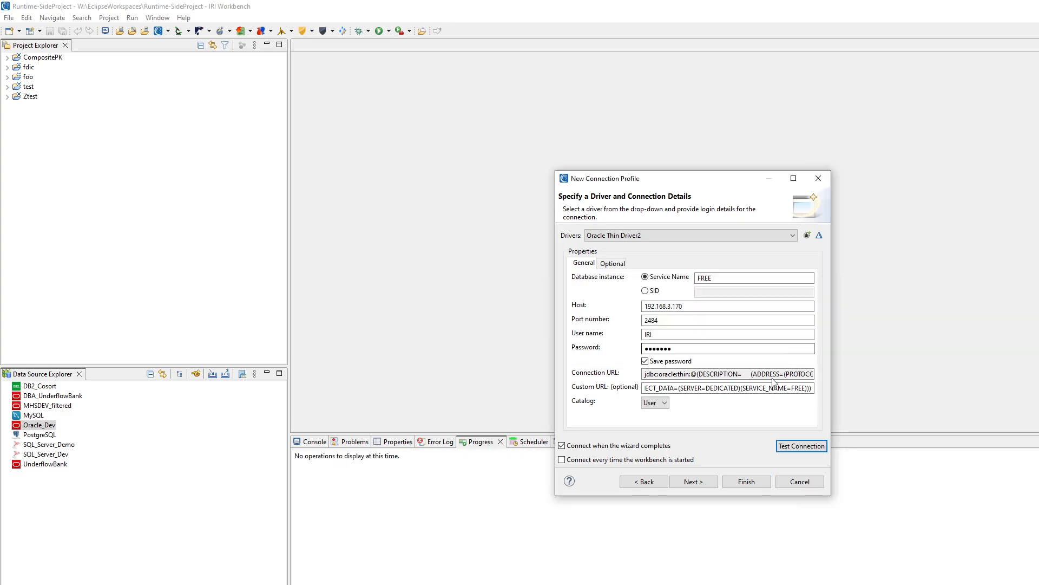
Step: Finish the new Oracle connection profile and expand the Schemas folder of its FREE database
click(660, 321)
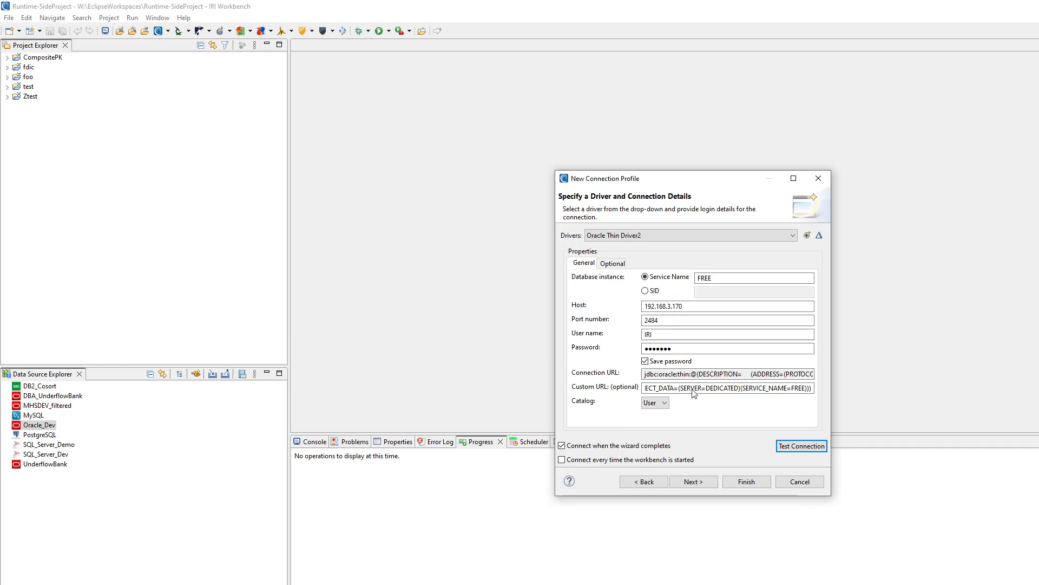
click(752, 483)
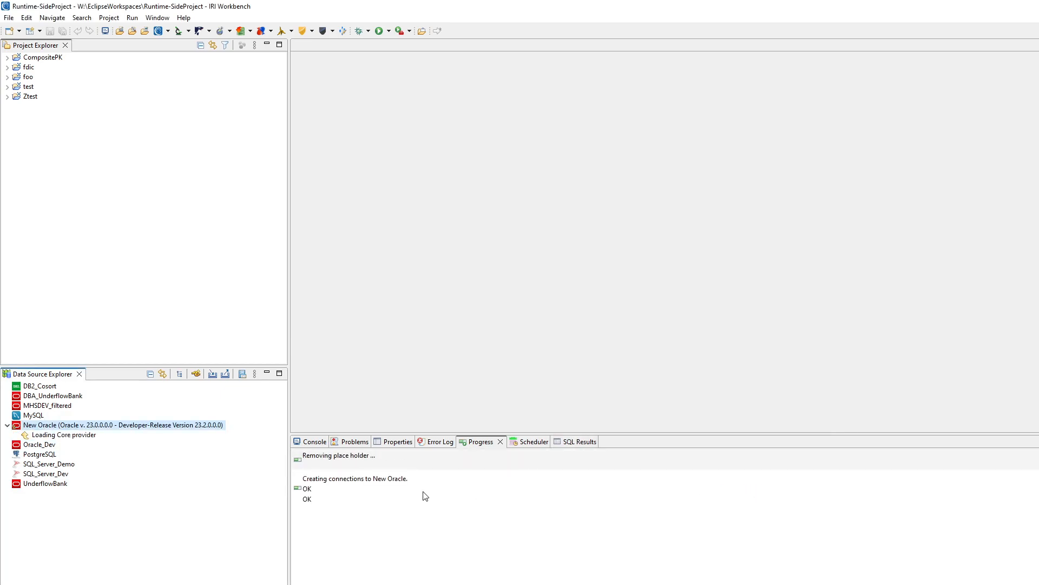
click(15, 435)
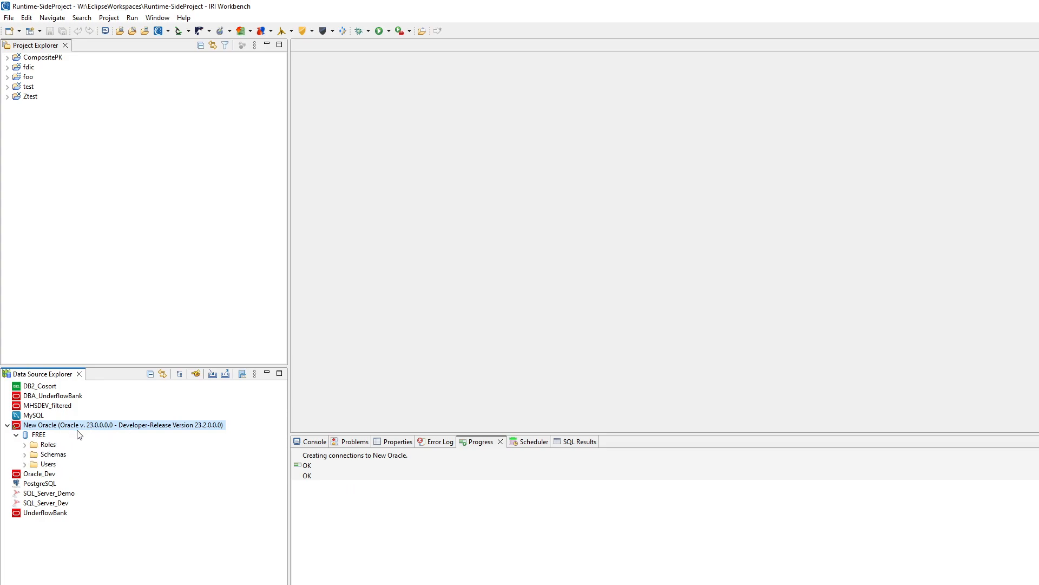
double_click(46, 455)
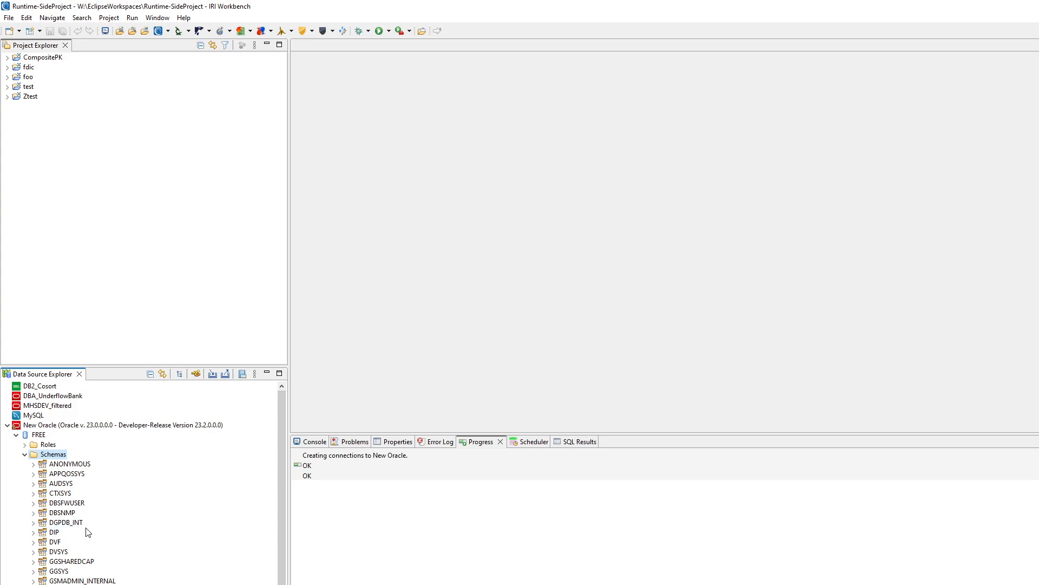
Step: Open the Database Connection registry in the IRI preferences and refresh its DSN entries
click(168, 31)
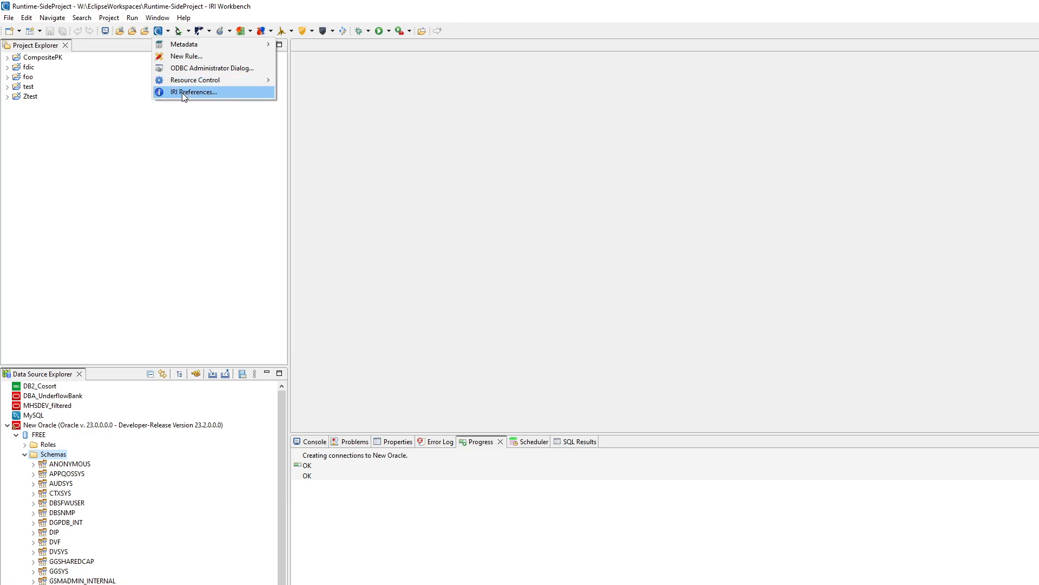
click(182, 93)
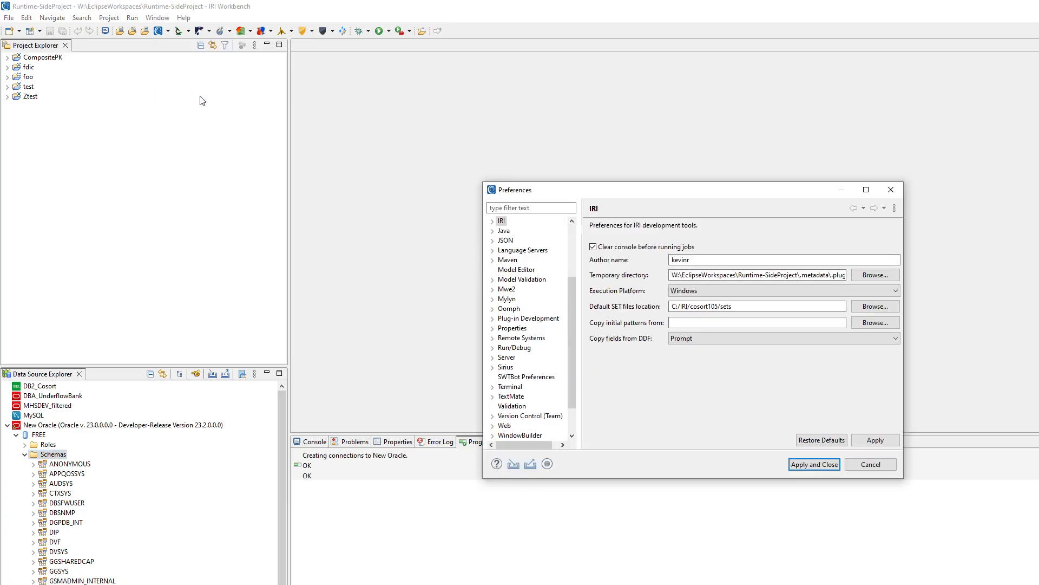
click(492, 221)
click(502, 231)
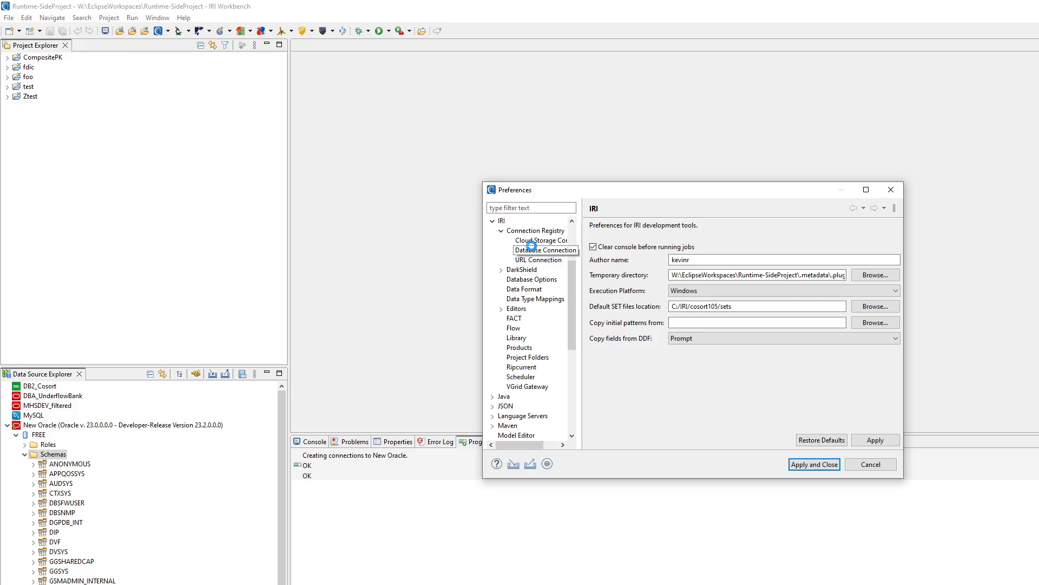
click(522, 248)
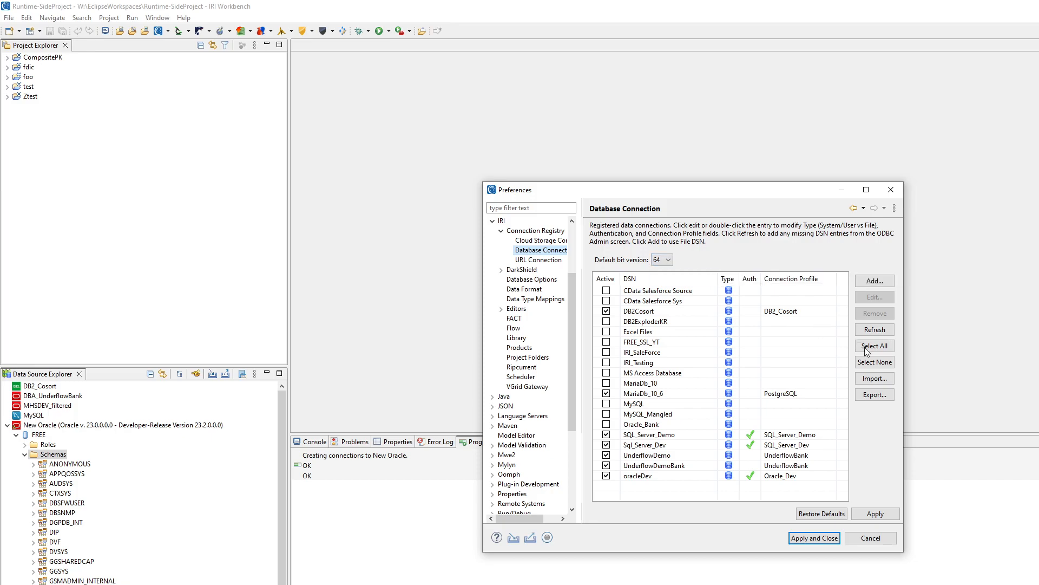
click(875, 330)
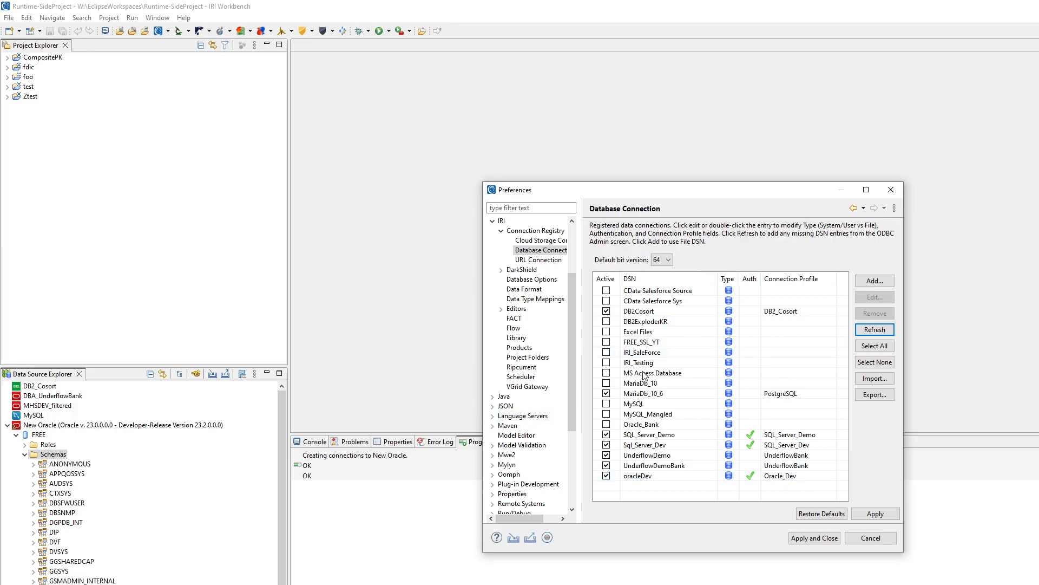
Step: Assign the New Oracle connection profile to the FREE_SSL_YT DSN and mark that DSN as active
click(647, 342)
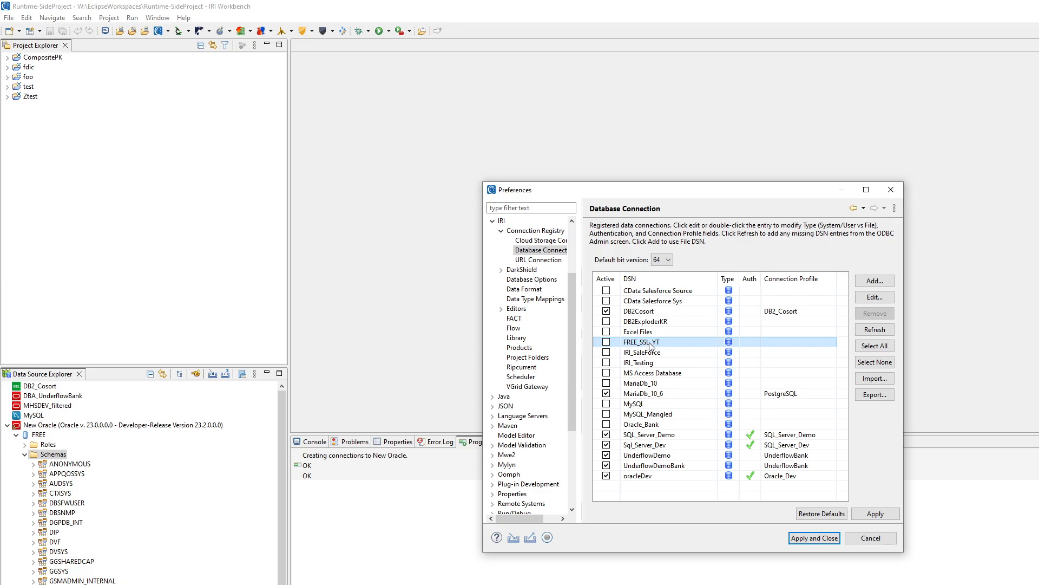
click(792, 341)
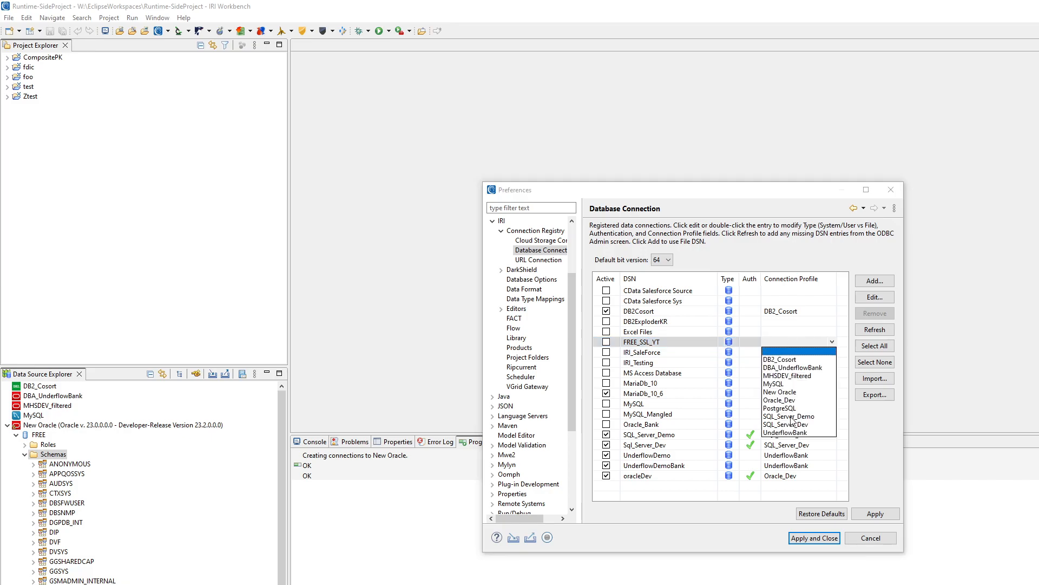
click(784, 392)
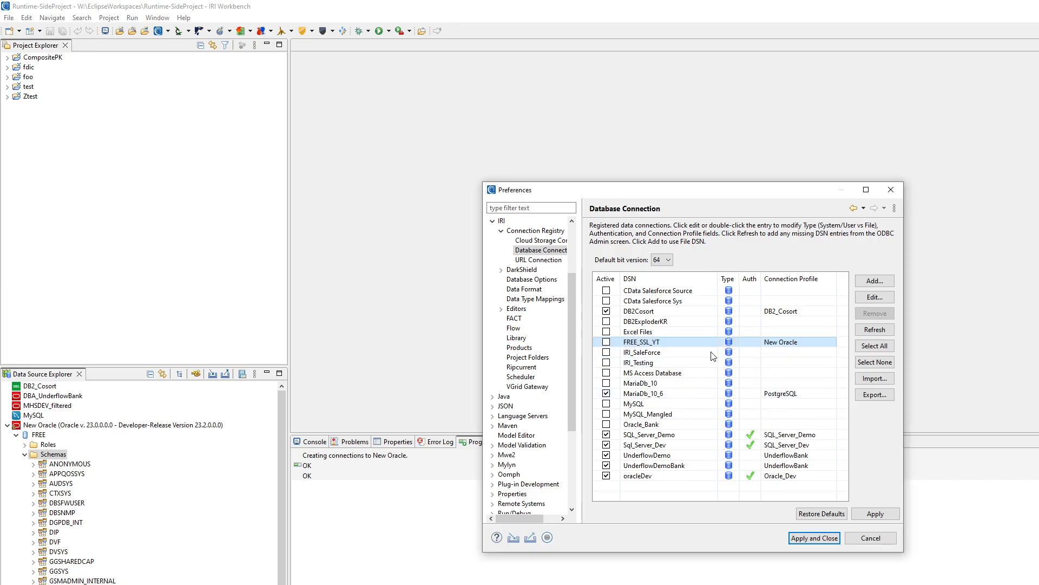
click(606, 343)
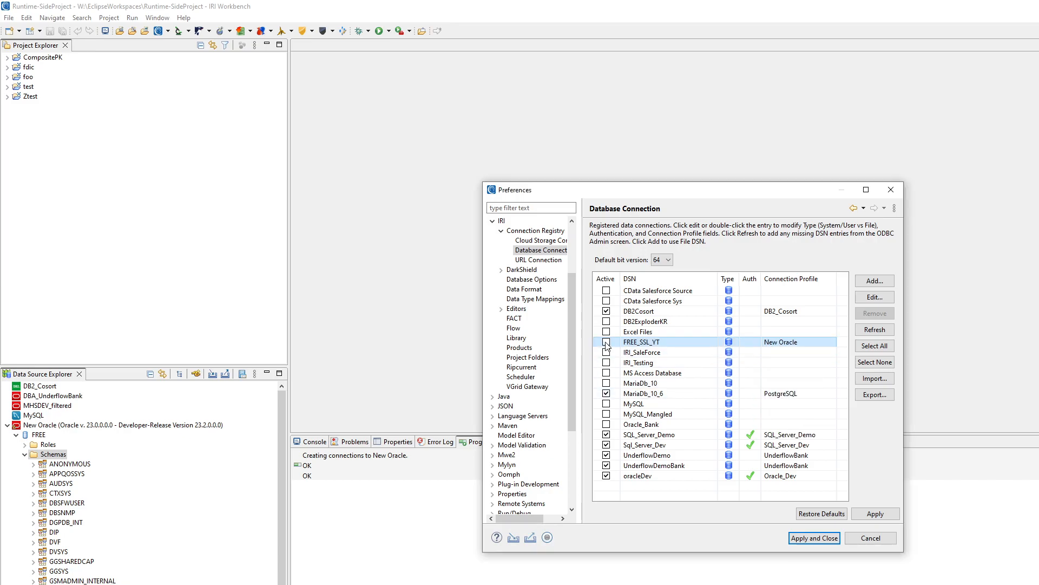
Step: Open the FREE_SSL_YT registry entry for editing and set its bit version to 64
double_click(659, 342)
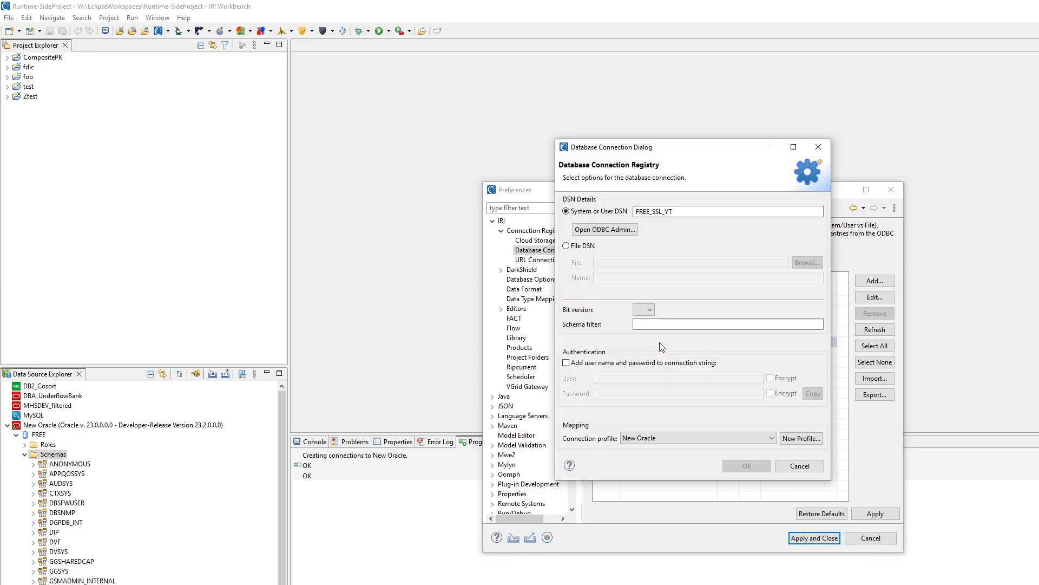
click(640, 308)
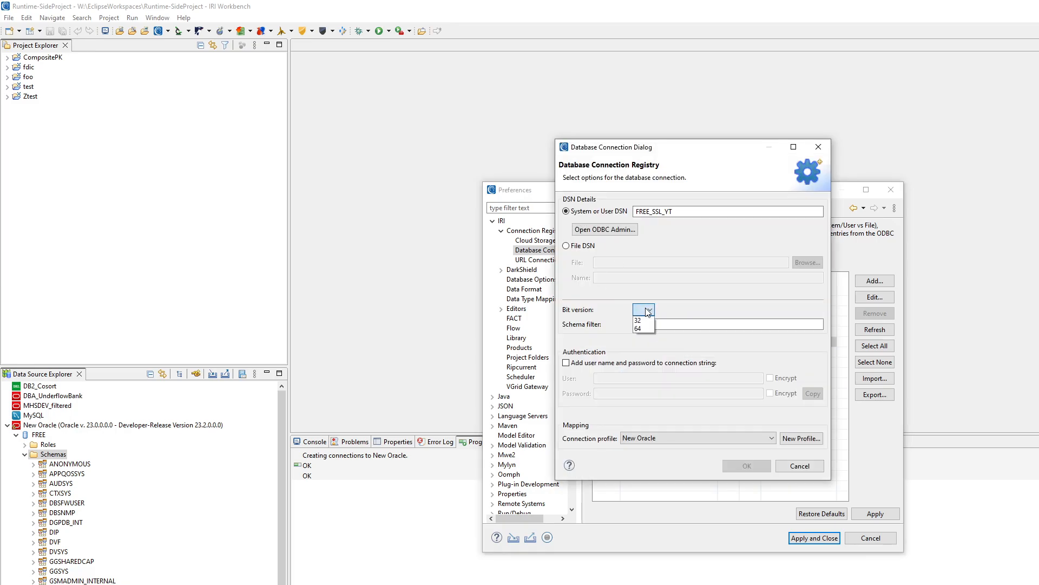
click(644, 328)
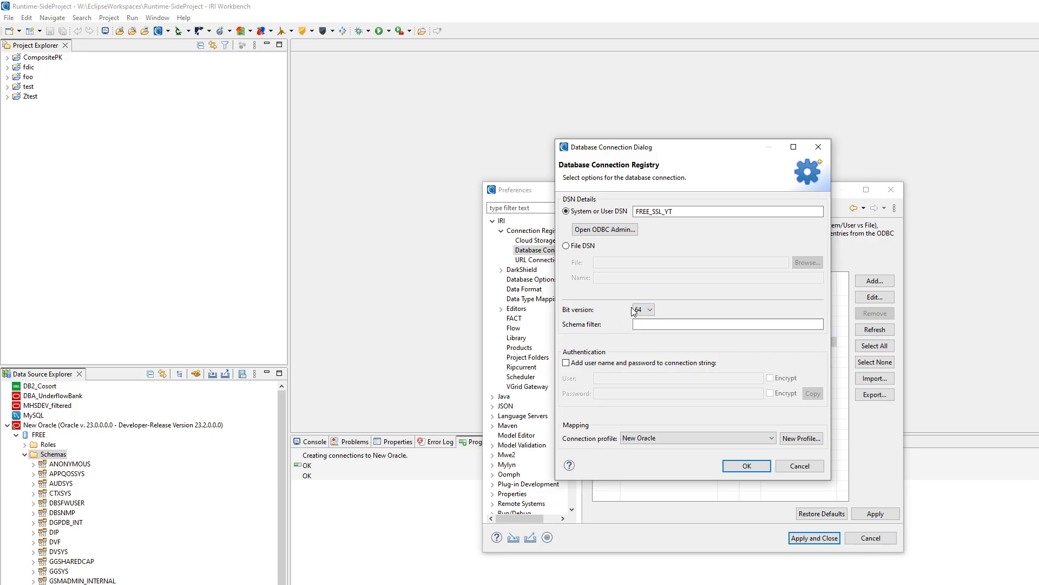
Step: Add authentication to the FREE_SSL_YT connection string, entering IRI as the user and filling in the account password
click(566, 364)
click(613, 378)
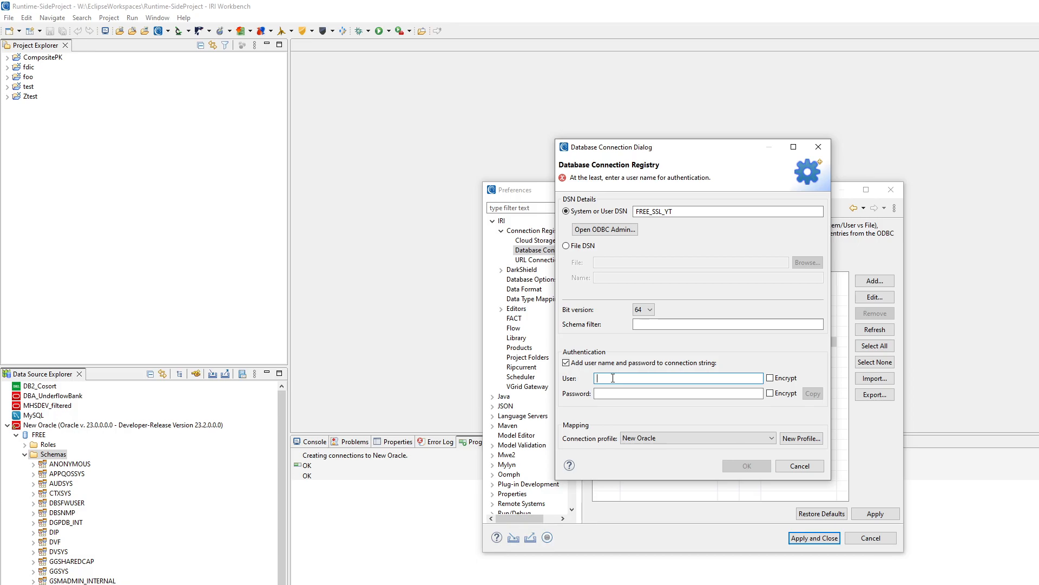
text(IRI)
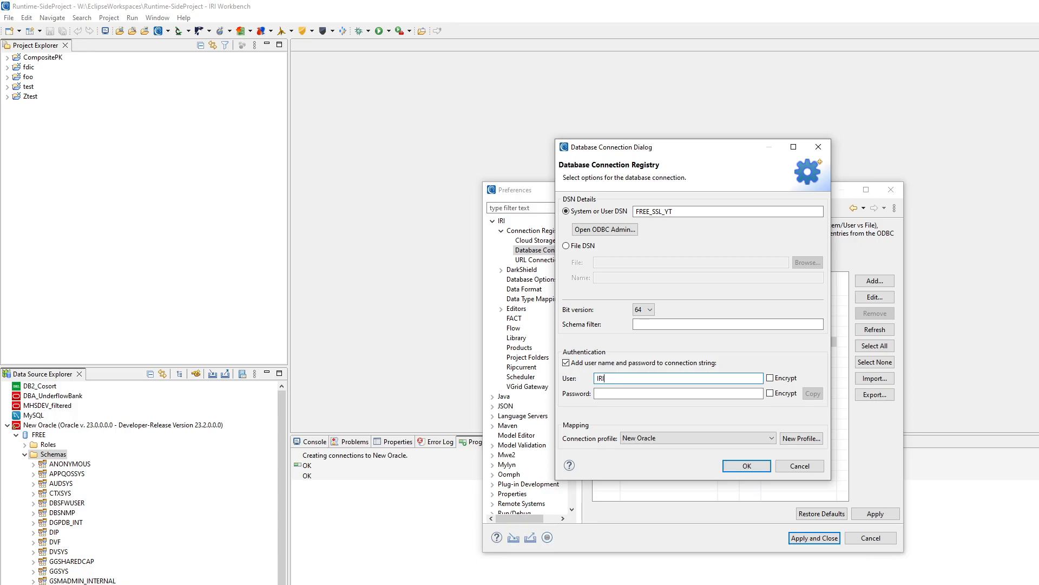
click(645, 396)
right_click(645, 396)
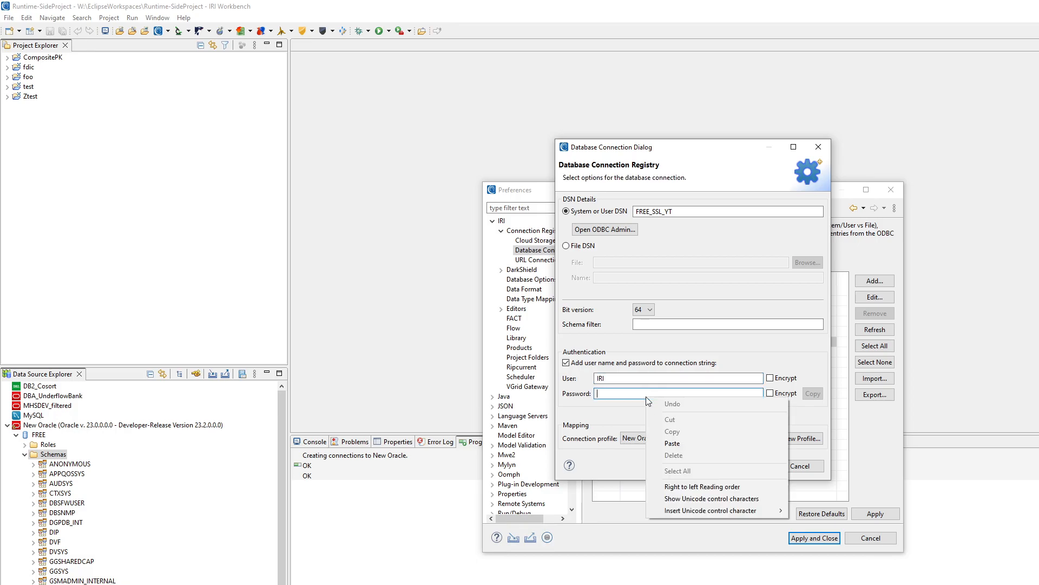
click(623, 396)
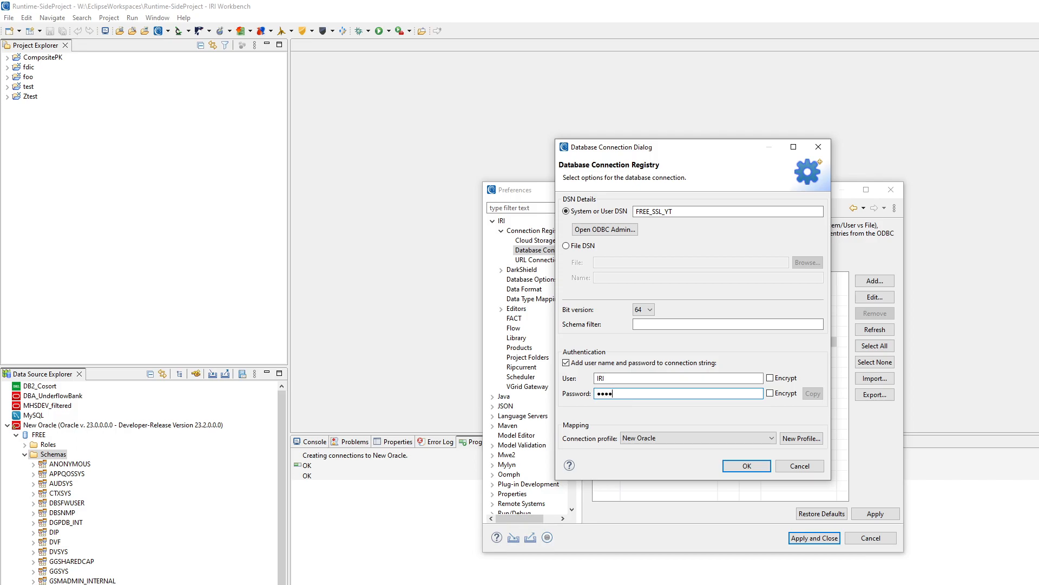
text(••)
Step: Turn on encryption for both the user name and the password, and save the FREE_SSL_YT registry entry
click(770, 378)
click(770, 394)
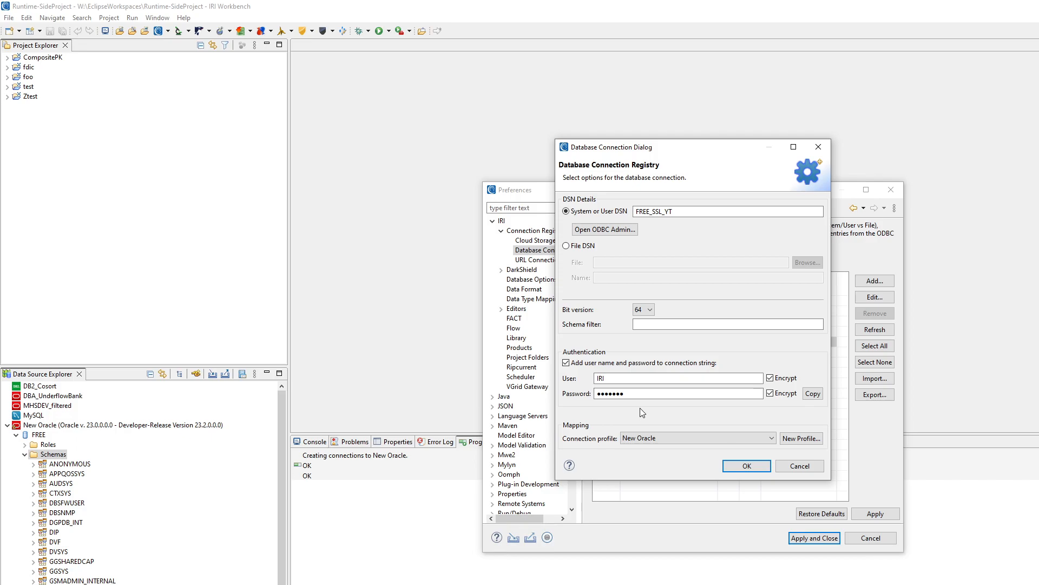
click(745, 467)
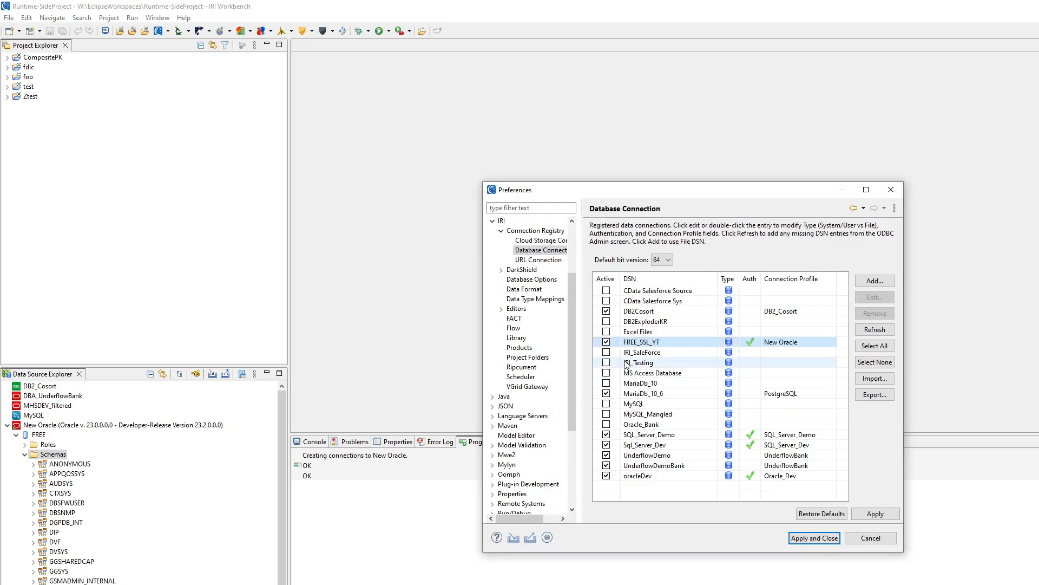